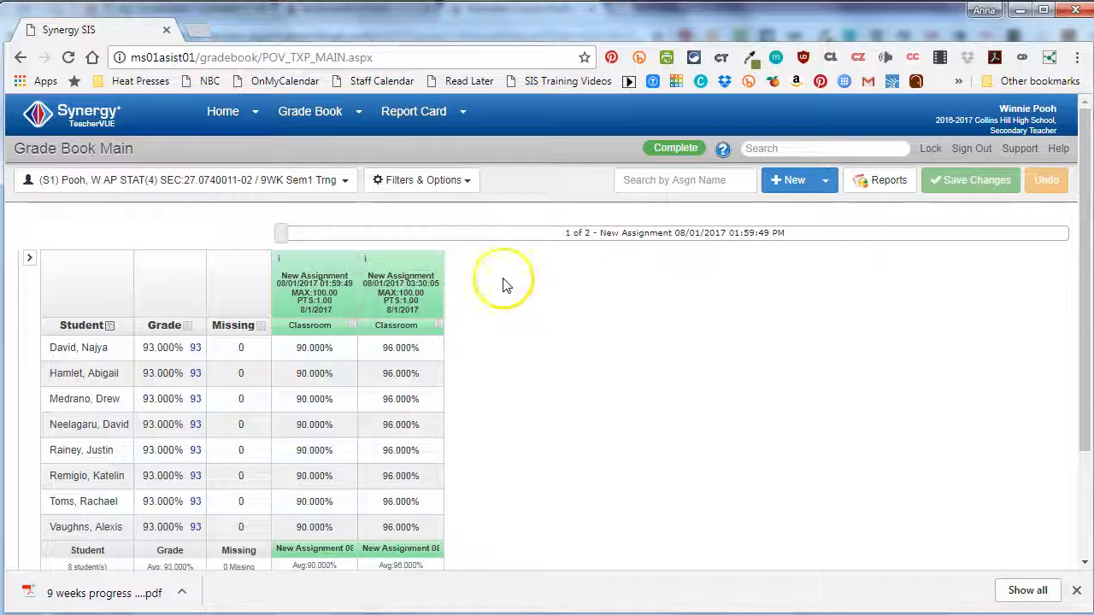
- Open the Progress Report page under Report Card and check the available classes and grading periods in the class focus
mouse_move(414, 114)
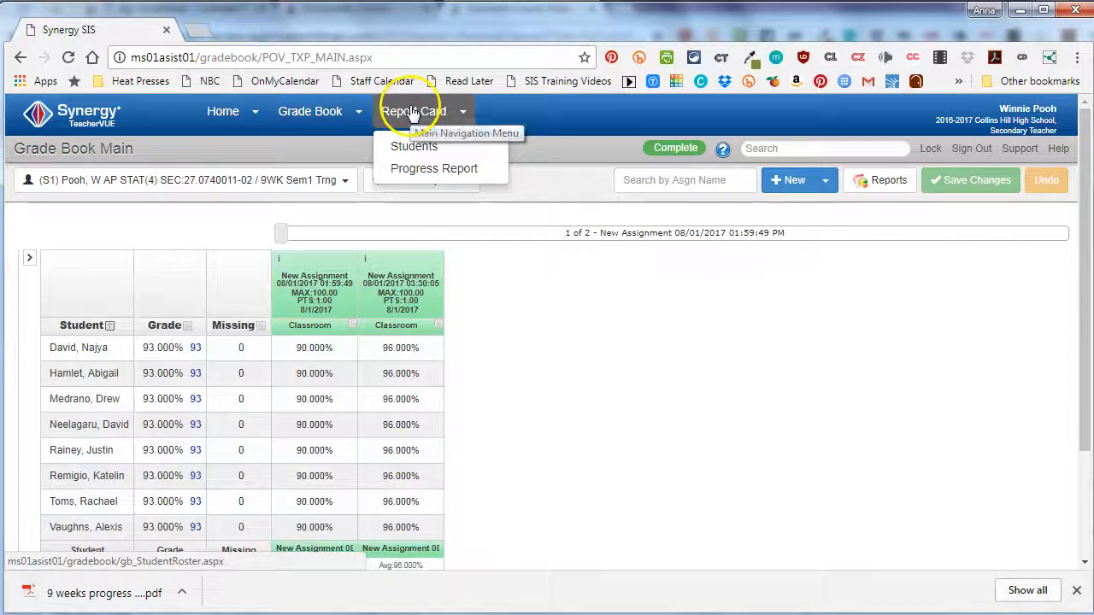
left_click(418, 169)
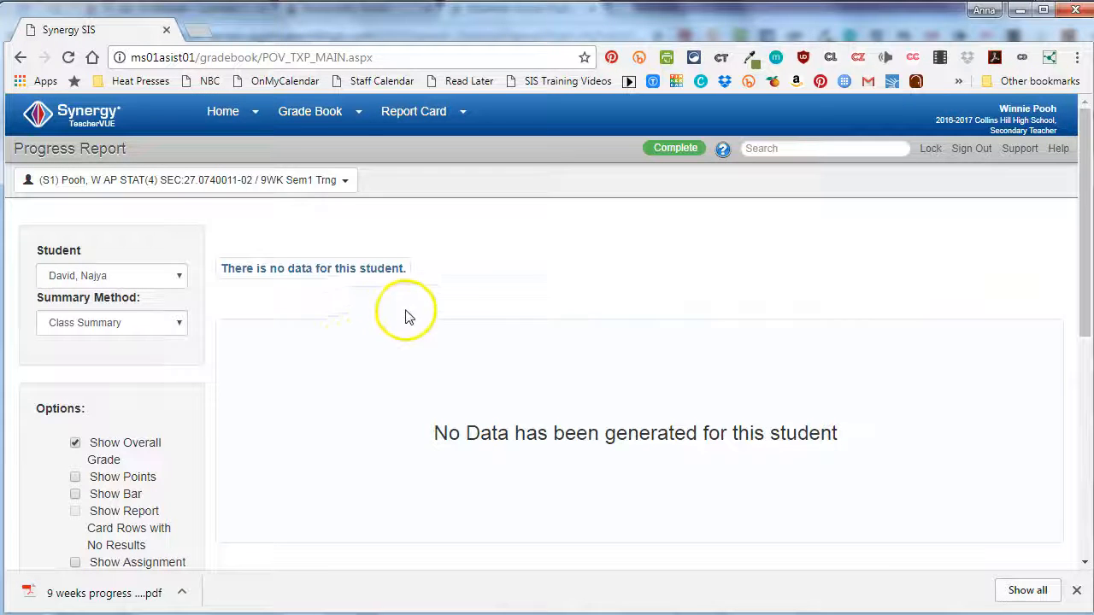
left_click(174, 183)
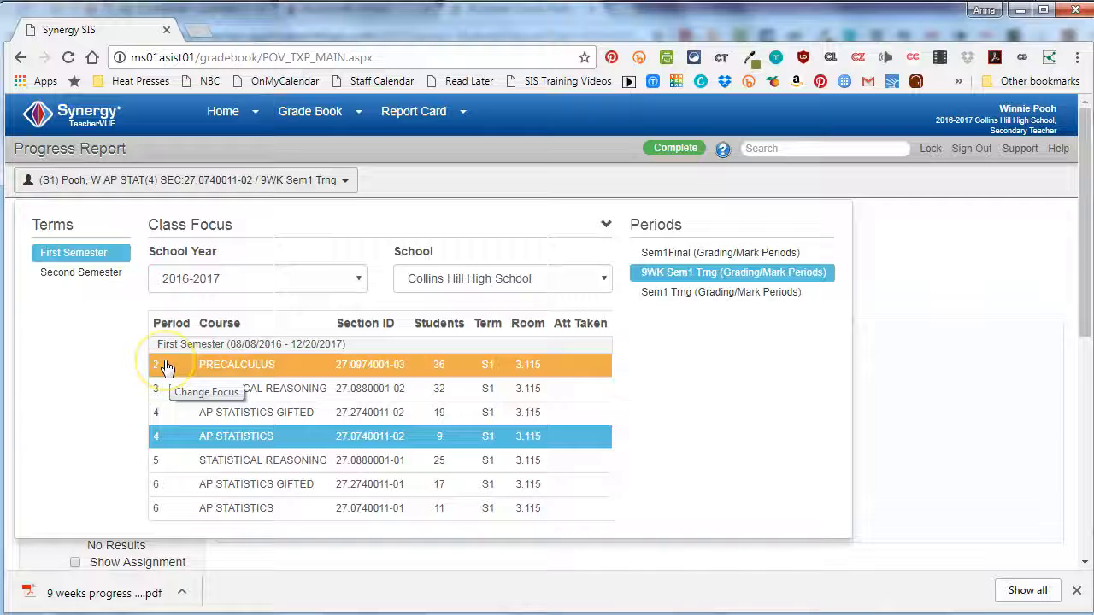
left_click(209, 369)
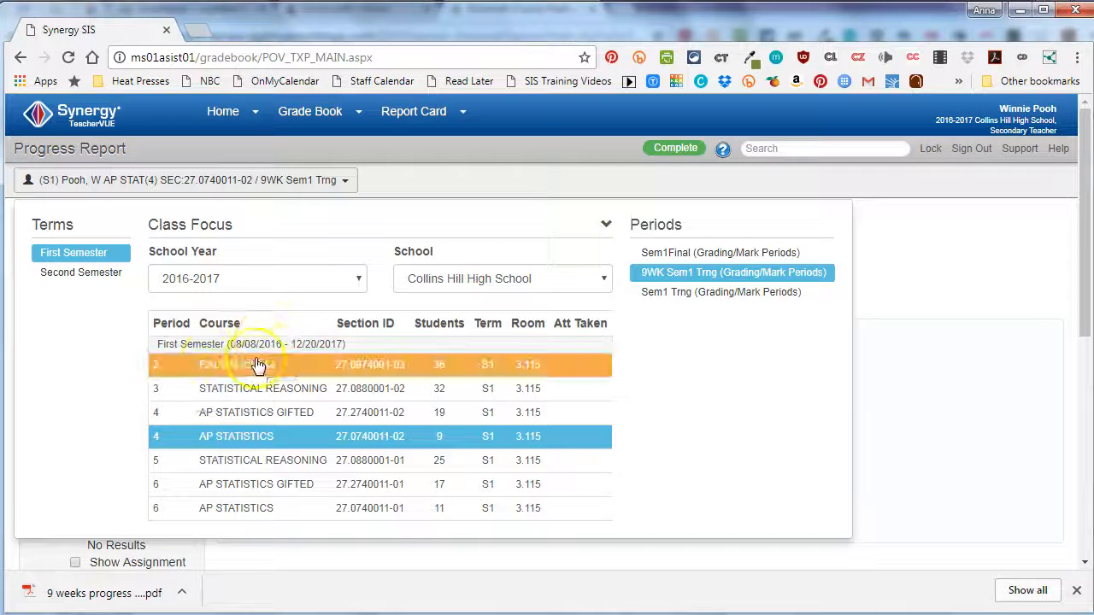
left_click(952, 288)
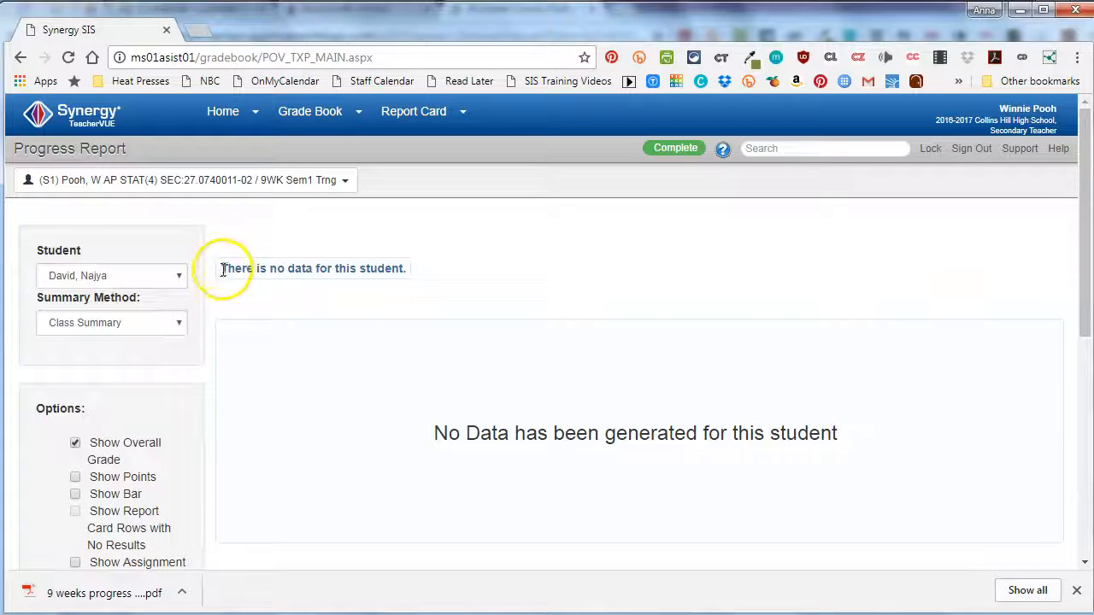
left_click_drag(222, 269, 405, 265)
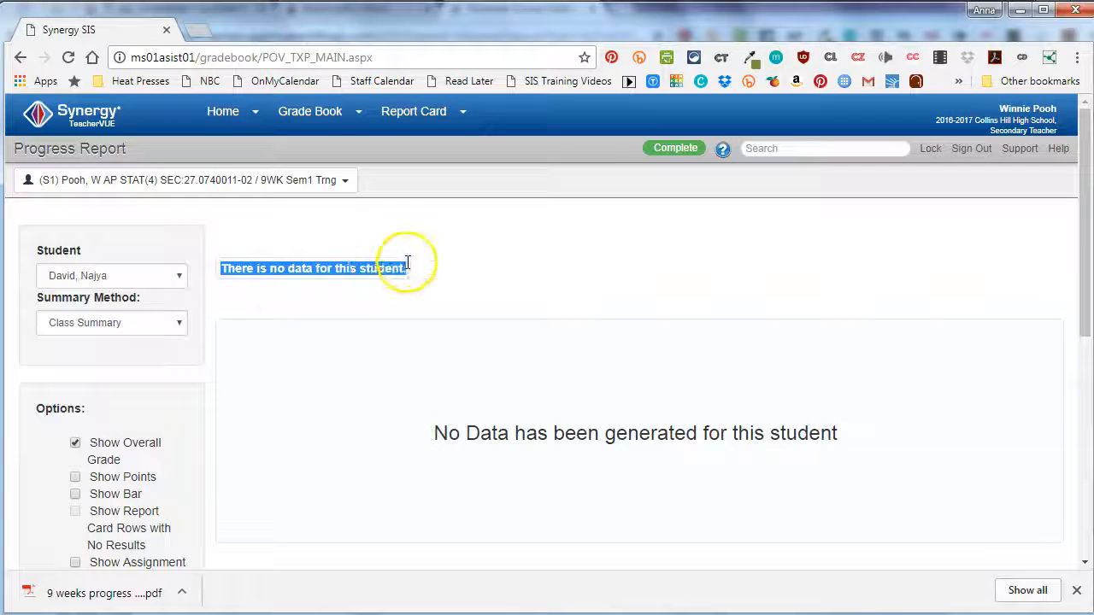
left_click(376, 321)
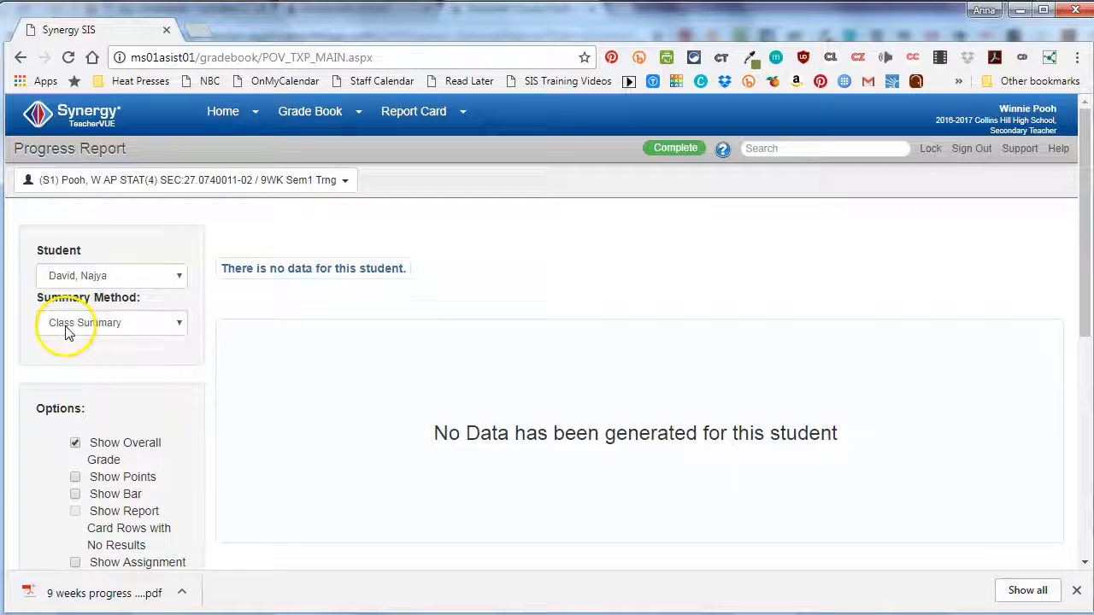
- Generate progress report data for all students in the AP Statistics class and accept the warning
scroll(334, 398, "down", 3)
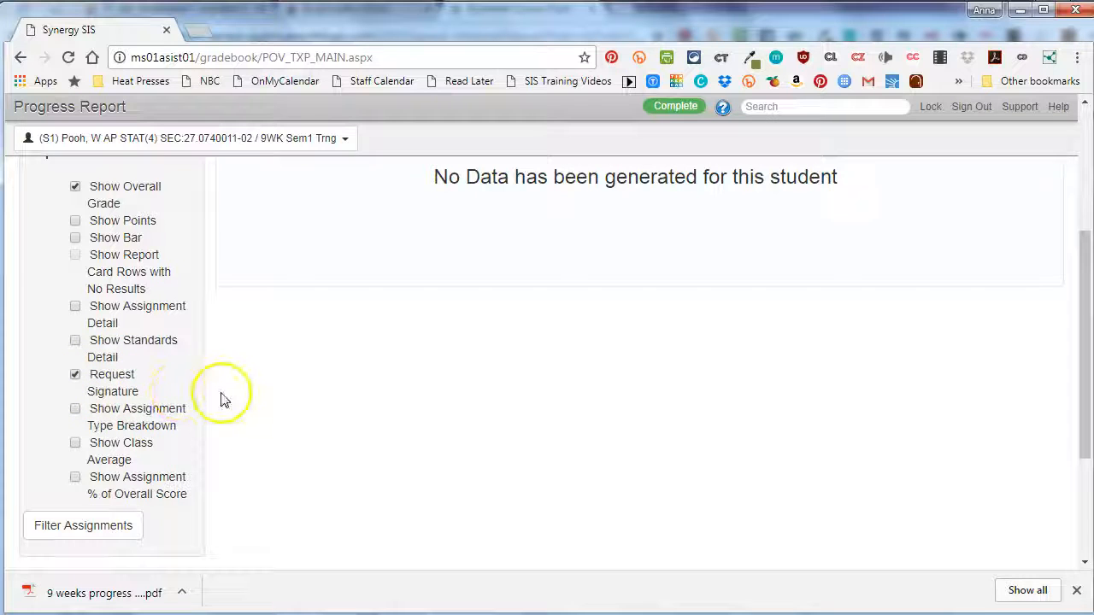
scroll(224, 400, "down", 3)
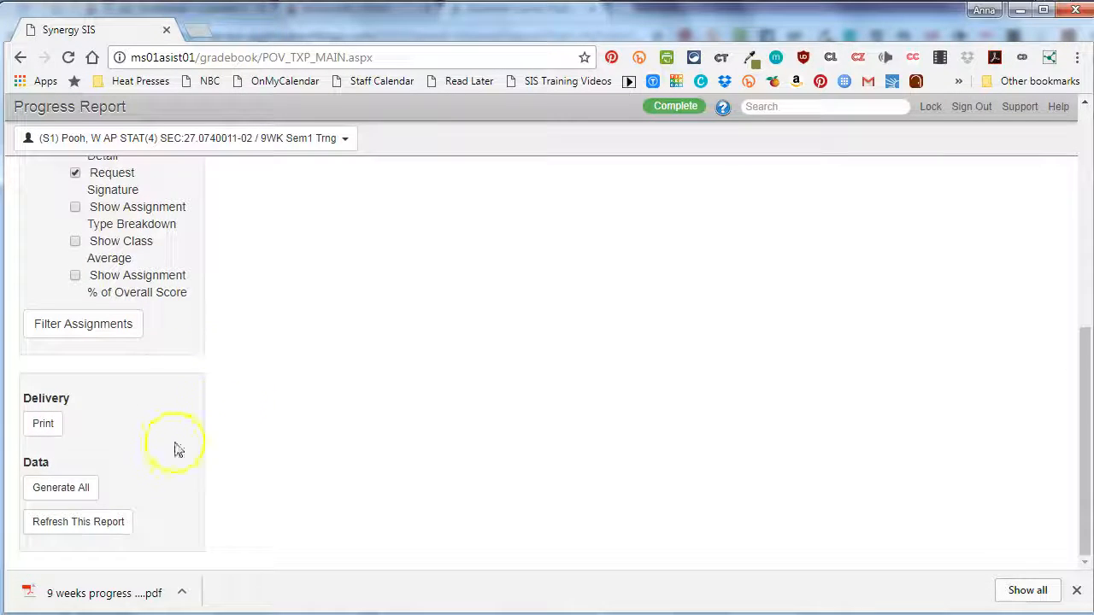
left_click(75, 489)
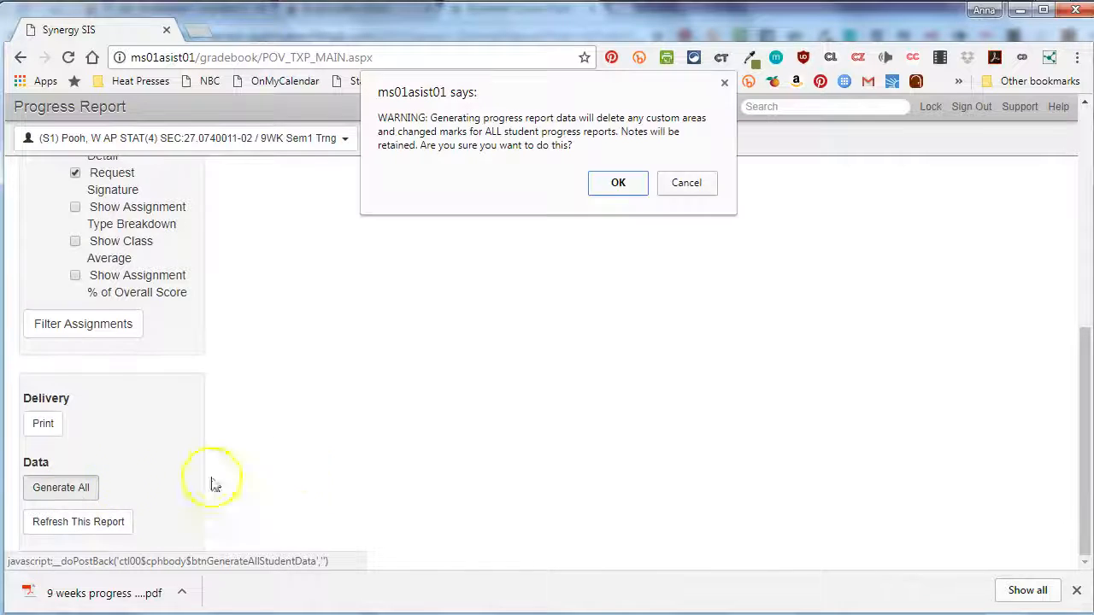
left_click(619, 185)
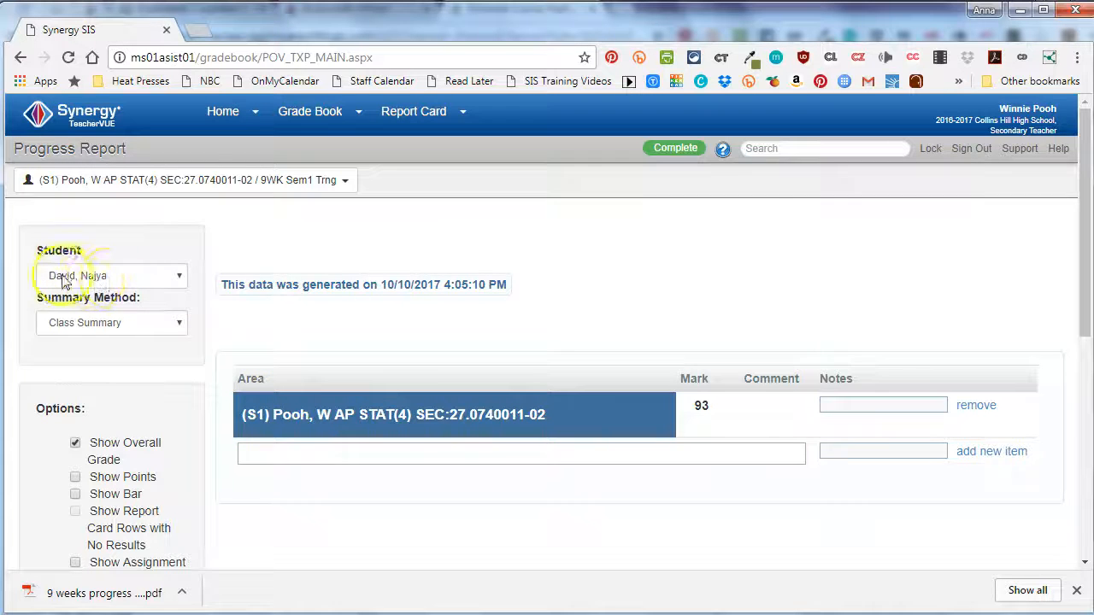
- Open the print delivery page for the generated progress reports and look over the student list
scroll(205, 350, "down", 1)
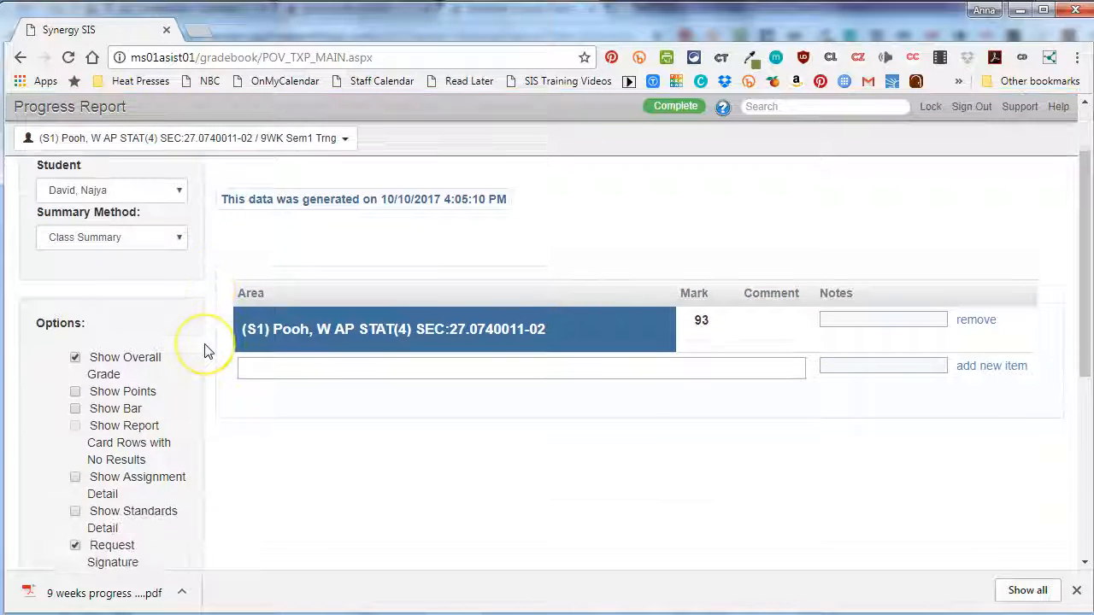
scroll(205, 351, "down", 4)
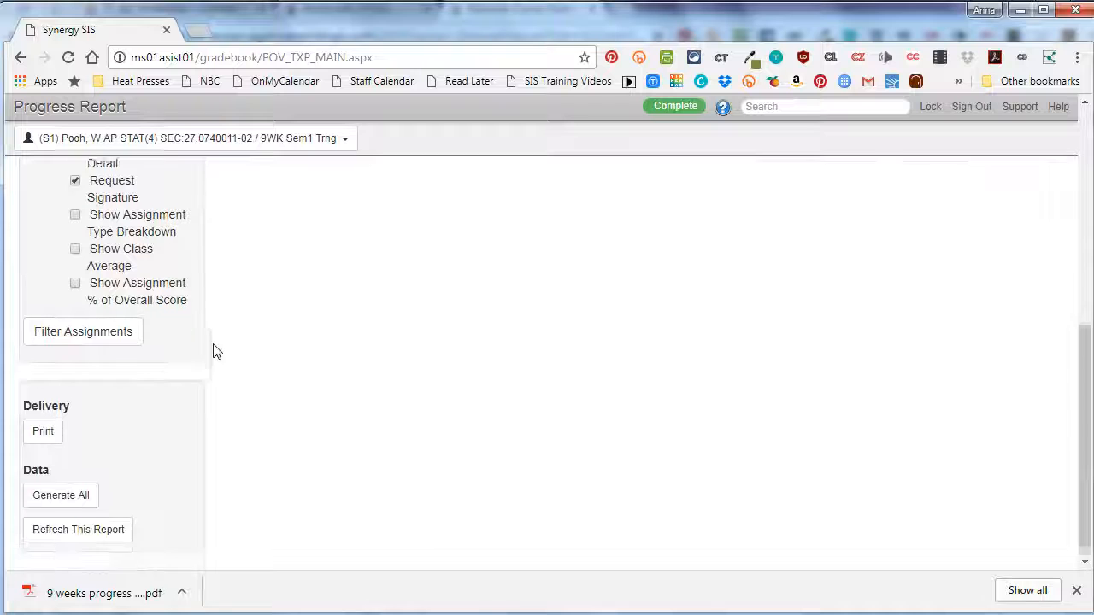
left_click(44, 424)
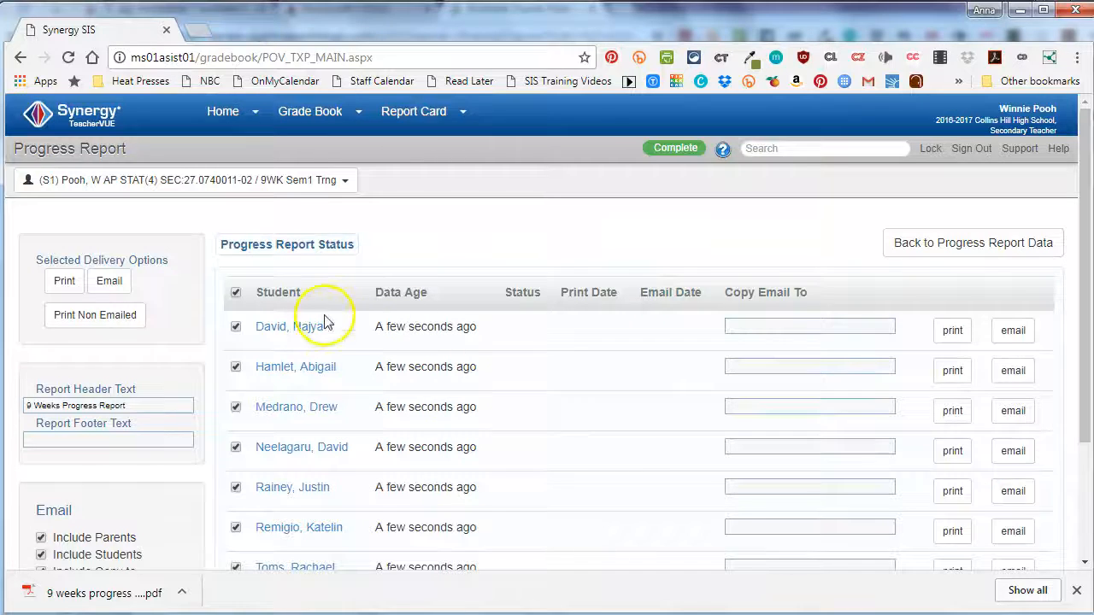
scroll(459, 325, "down", 2)
scroll(488, 359, "up", 2)
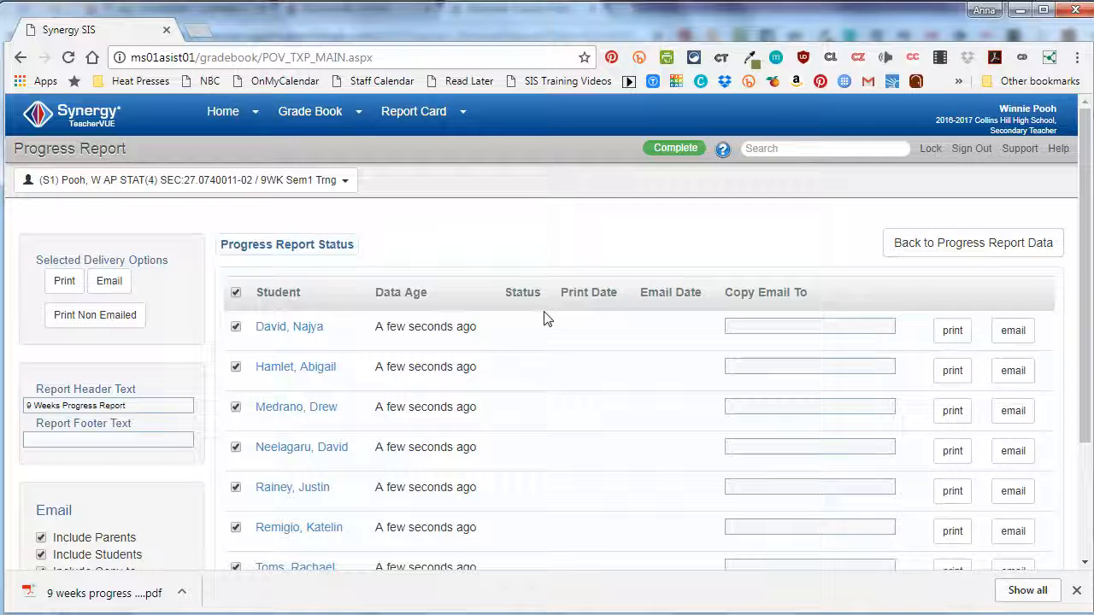
- Preview the individual printed progress reports of the first two listed students, closing each report after viewing it
left_click(955, 341)
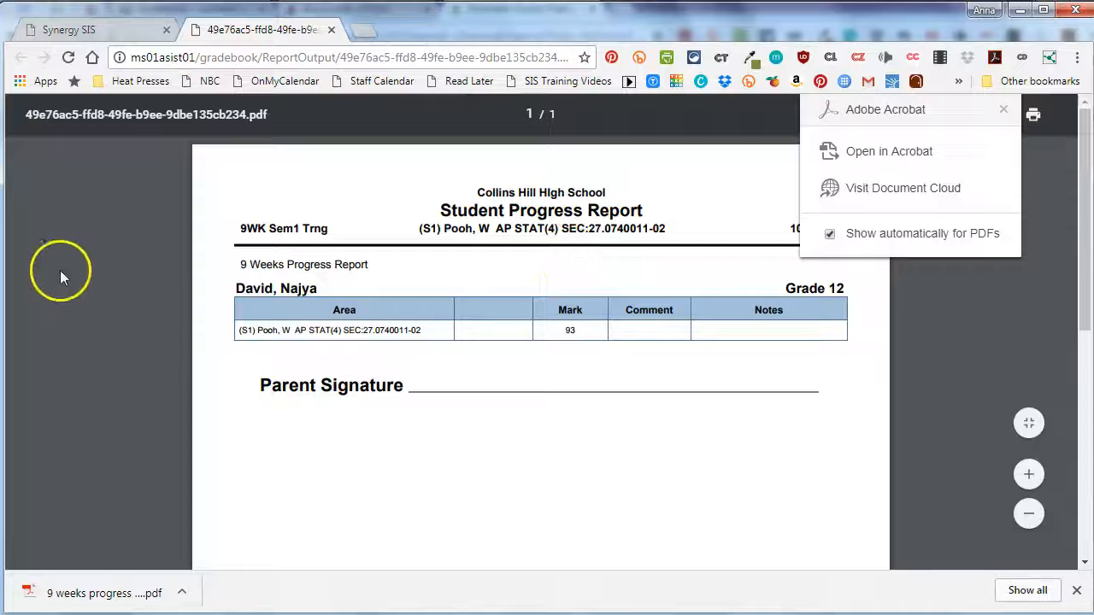
left_click(332, 29)
left_click(952, 371)
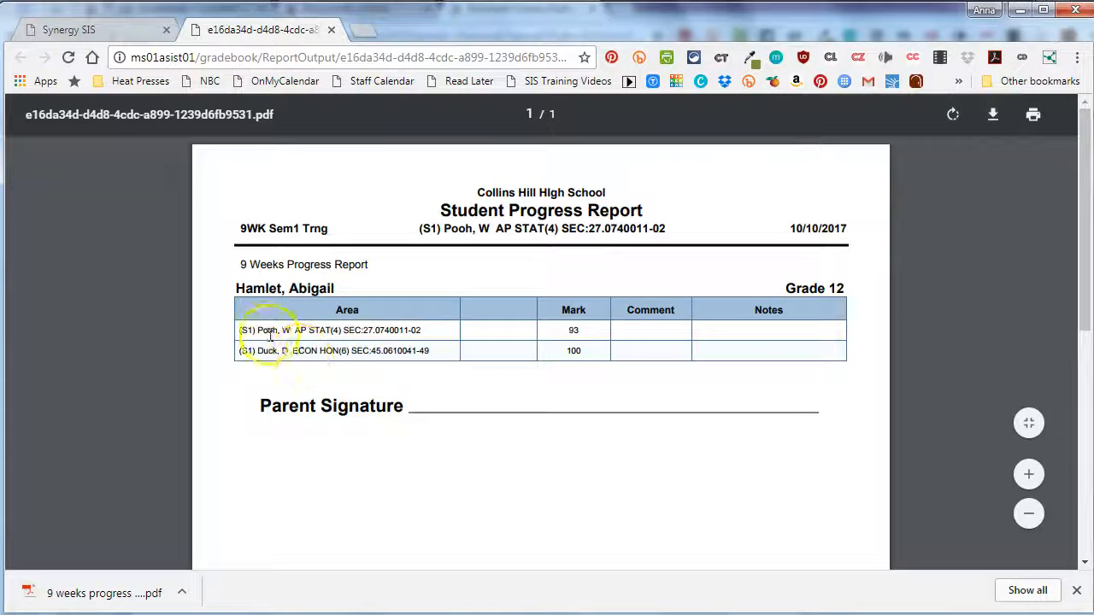
left_click_drag(235, 329, 287, 362)
left_click(295, 366)
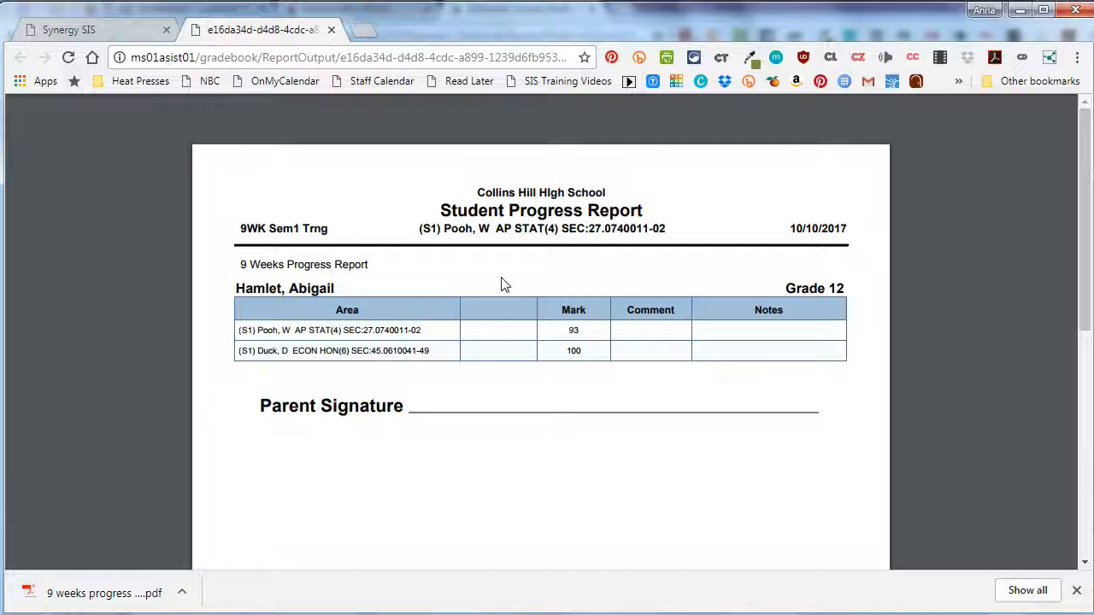
left_click(512, 279)
left_click(331, 29)
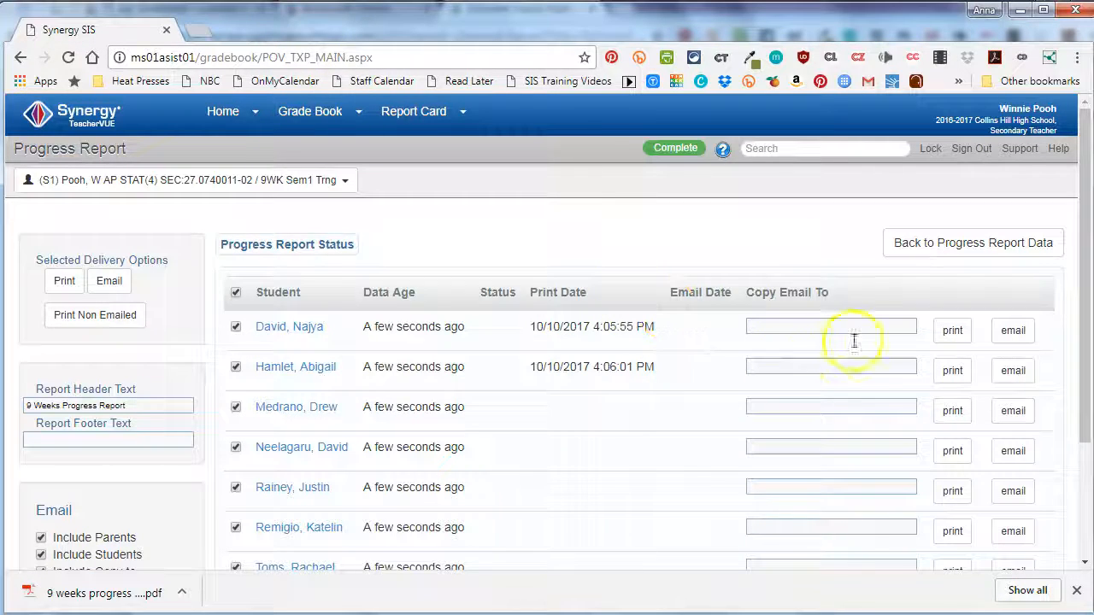
- Print the progress reports of all selected students into one PDF and page through it
scroll(630, 436, "down", 1)
scroll(625, 430, "up", 1)
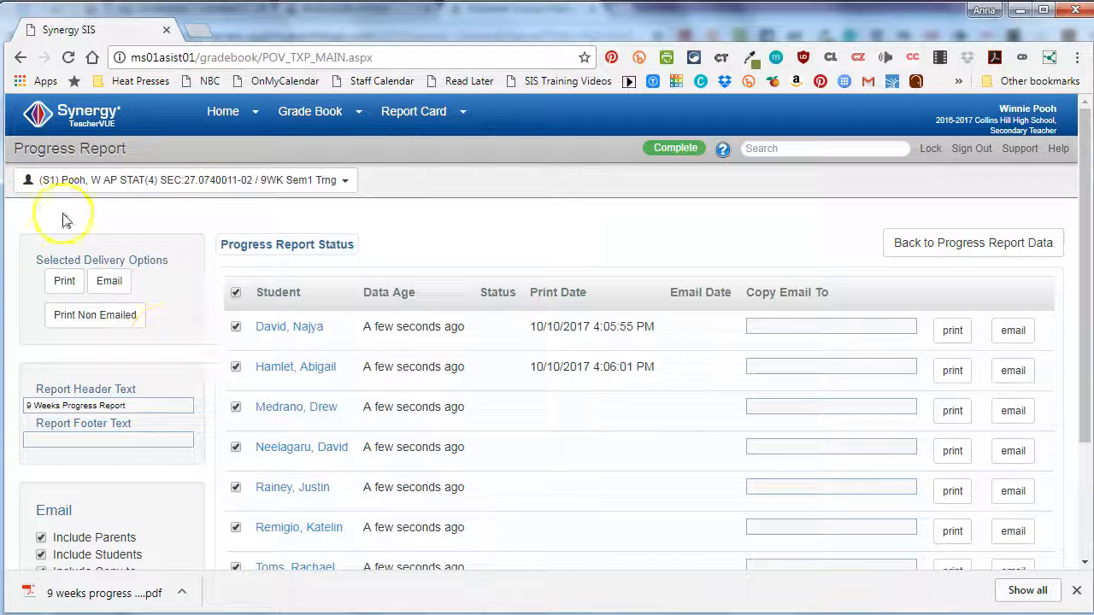
left_click(65, 282)
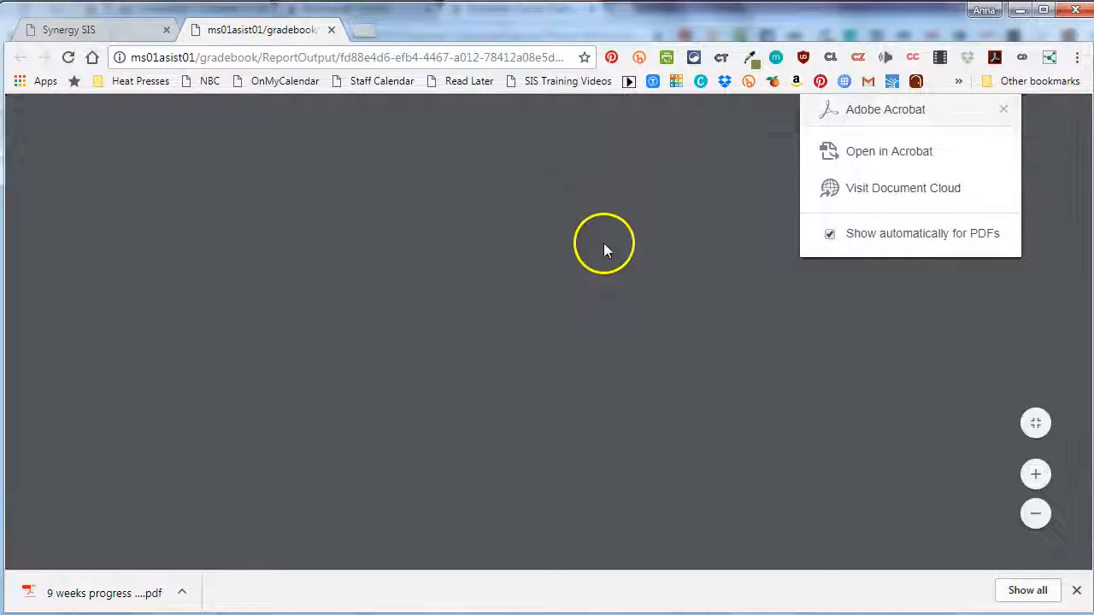
scroll(462, 221, "down", 10)
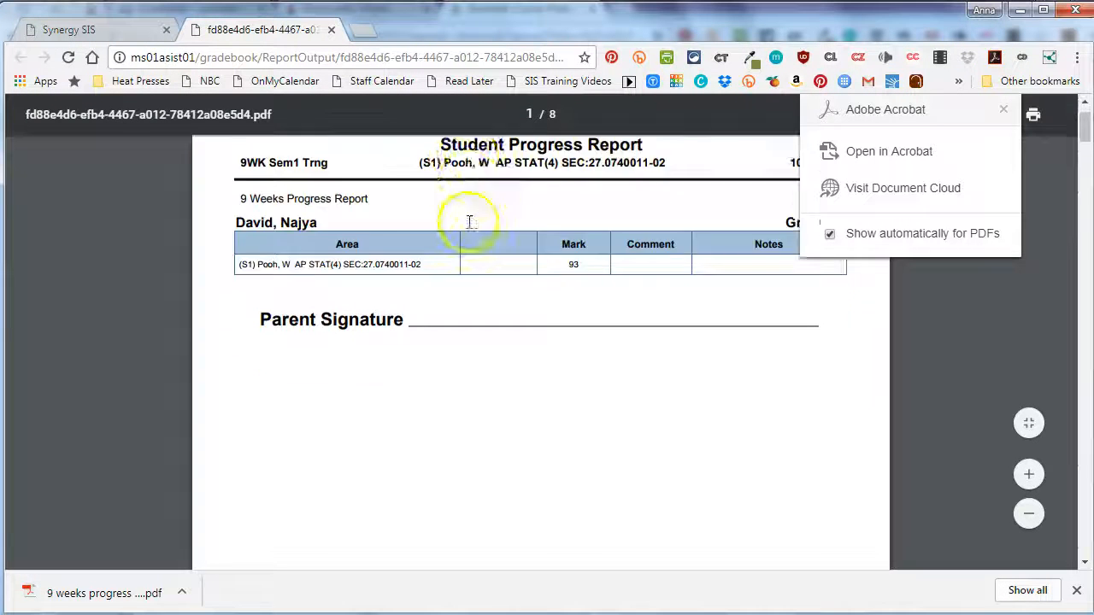
scroll(477, 231, "up", 5)
scroll(479, 228, "down", 3)
scroll(479, 227, "down", 15)
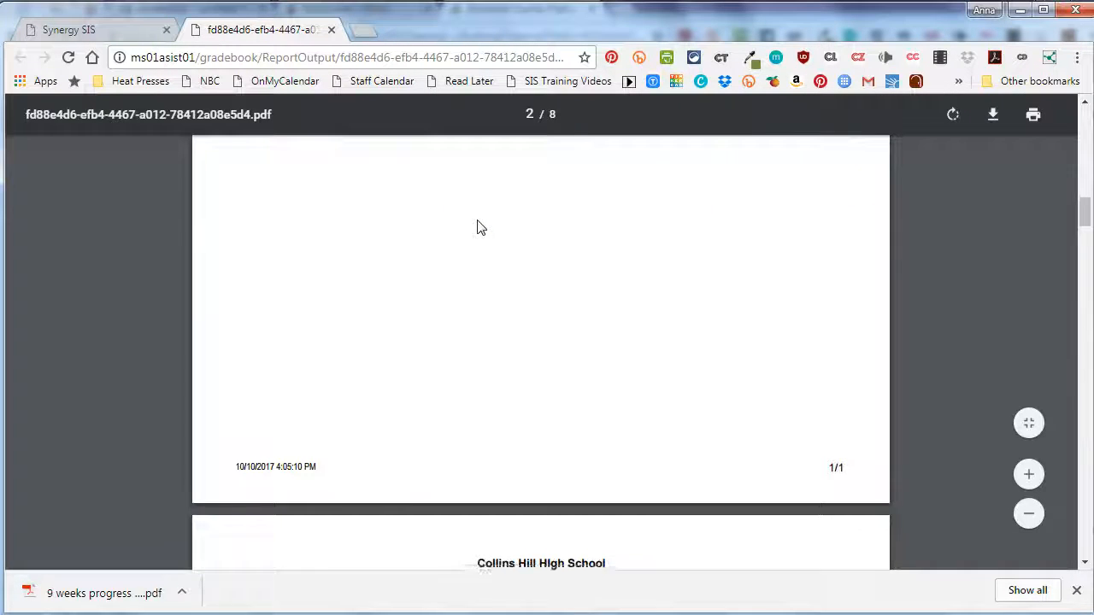
scroll(483, 226, "down", 3)
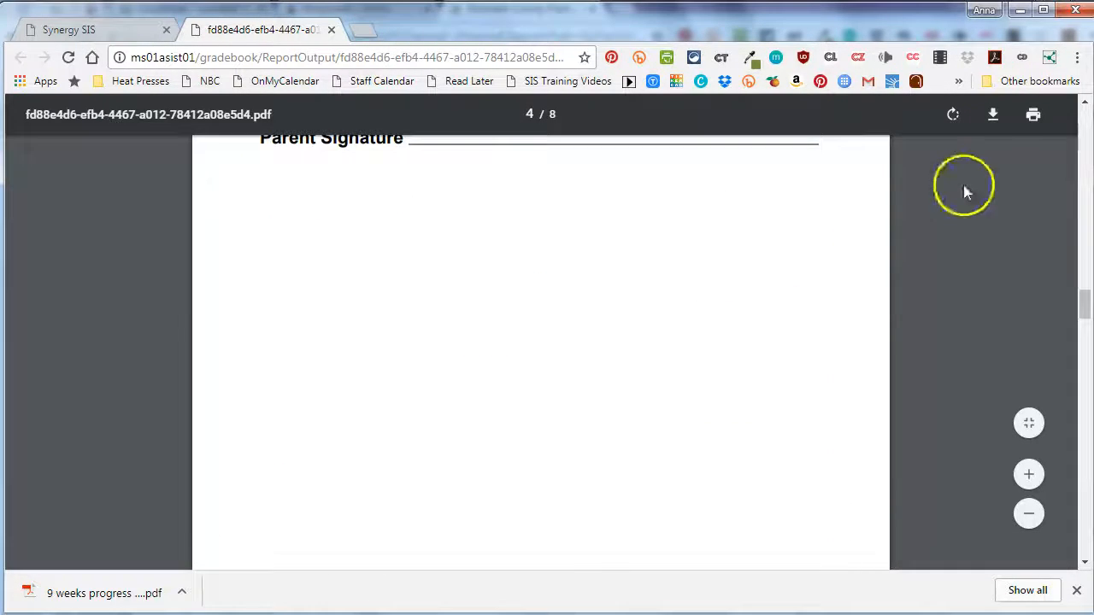
- Download the combined report PDF to the Home (H:) drive under the file name "9 week progress 2017-10-10"
left_click(994, 116)
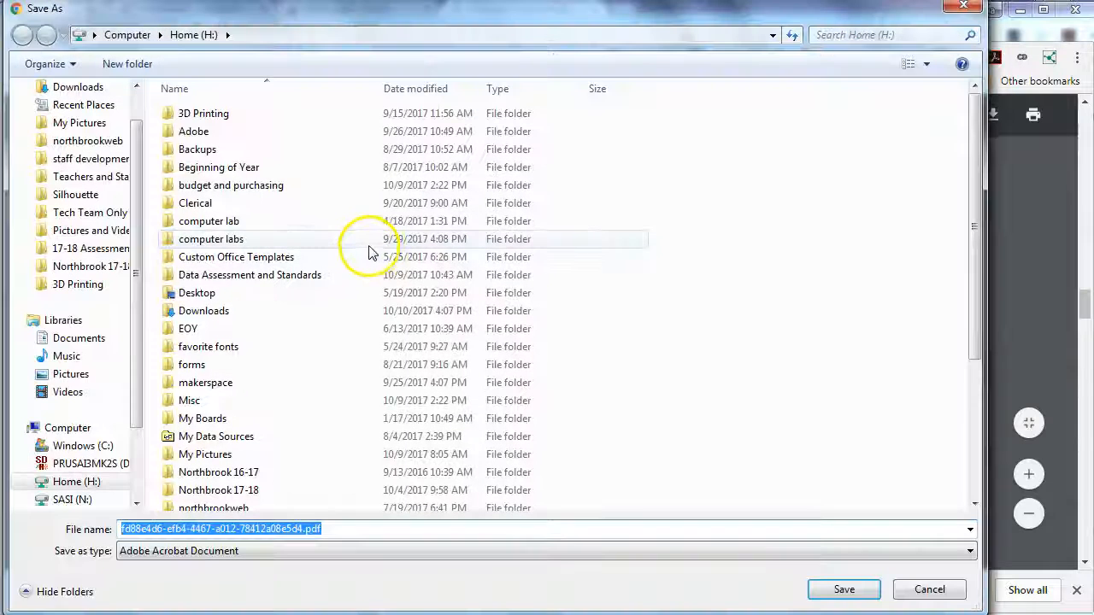
left_click_drag(141, 248, 135, 368)
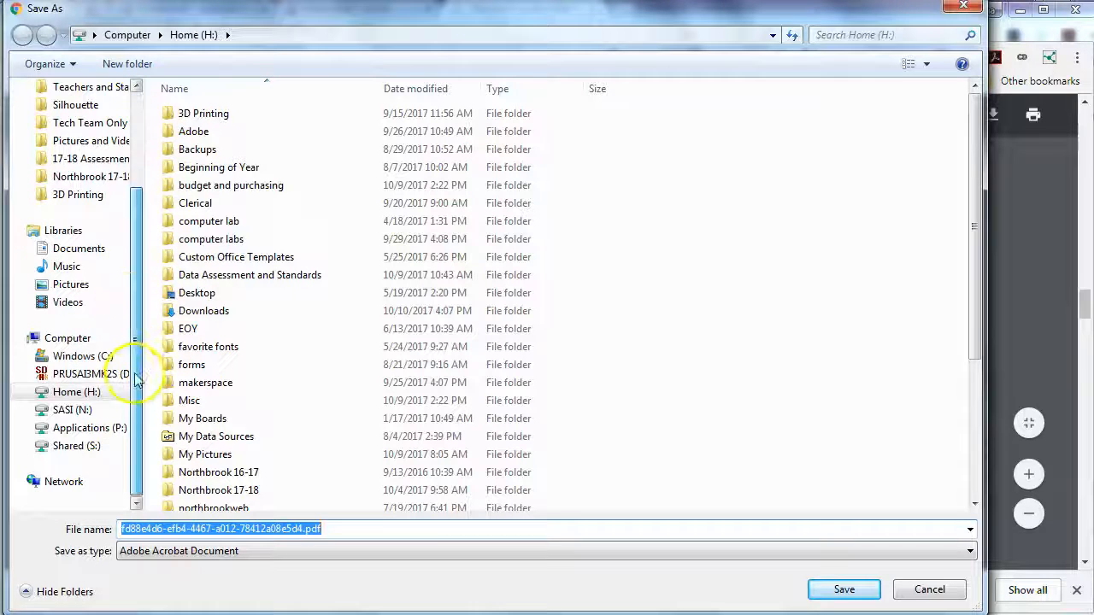
left_click(64, 394)
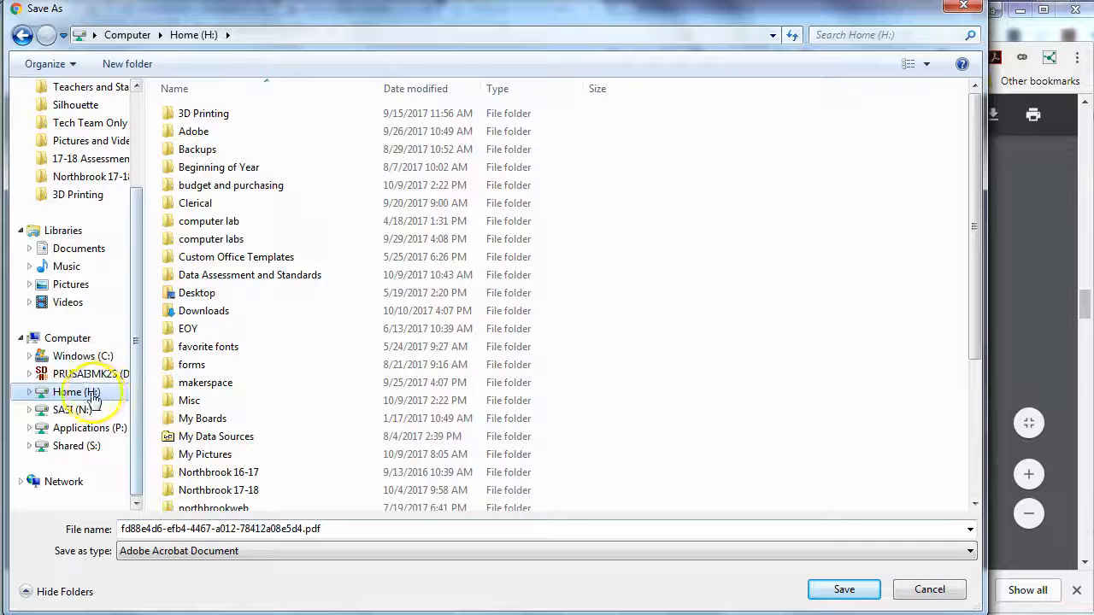
left_click(266, 530)
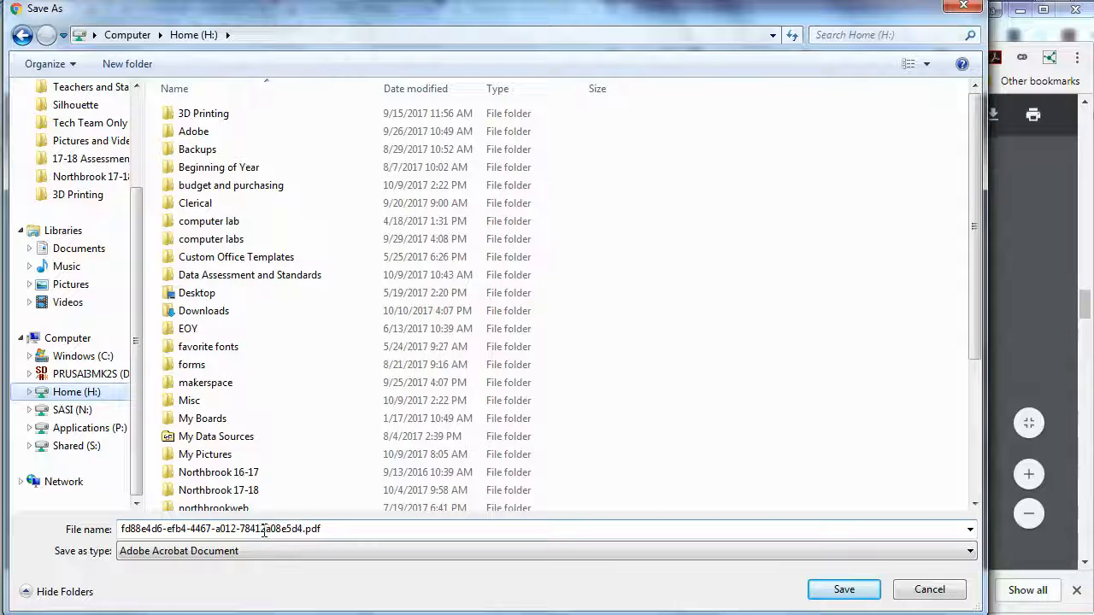
double_click(264, 531)
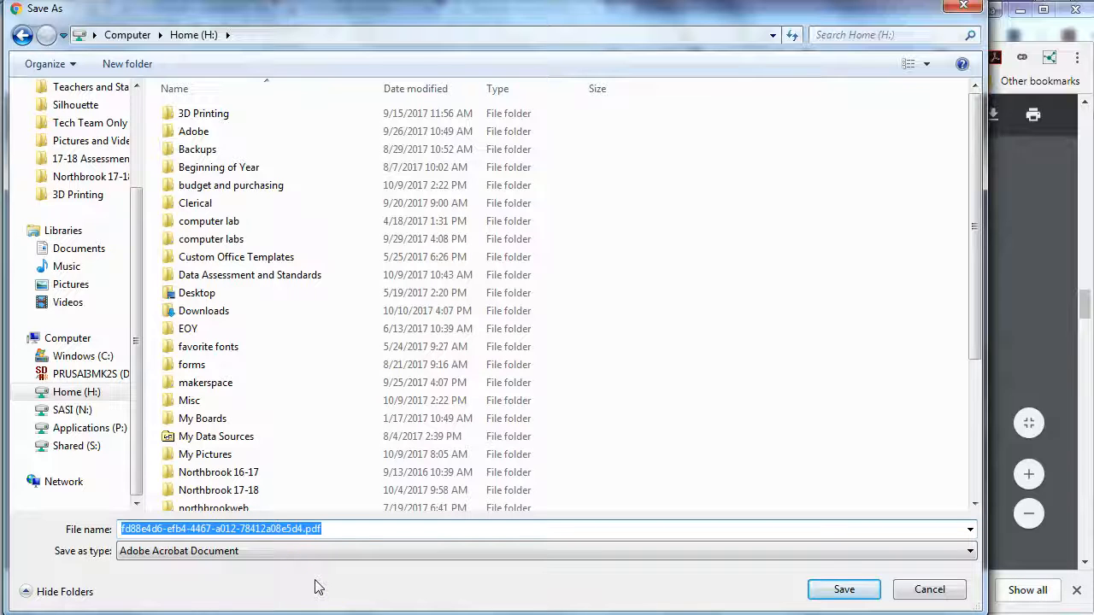
type("9th")
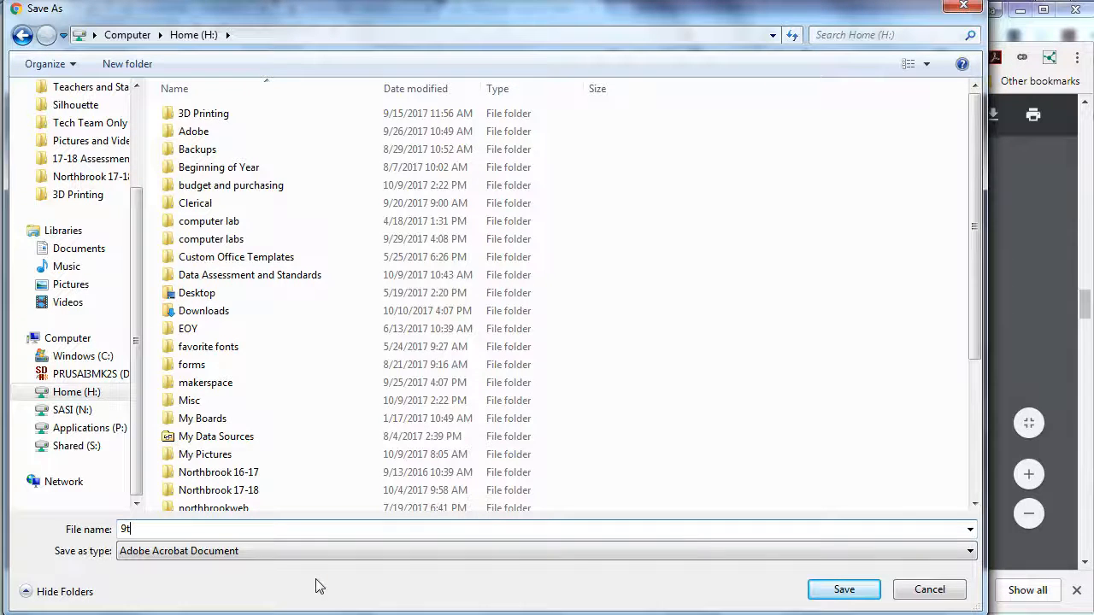
key("BackSpace")
type("week progress 2017-10-10")
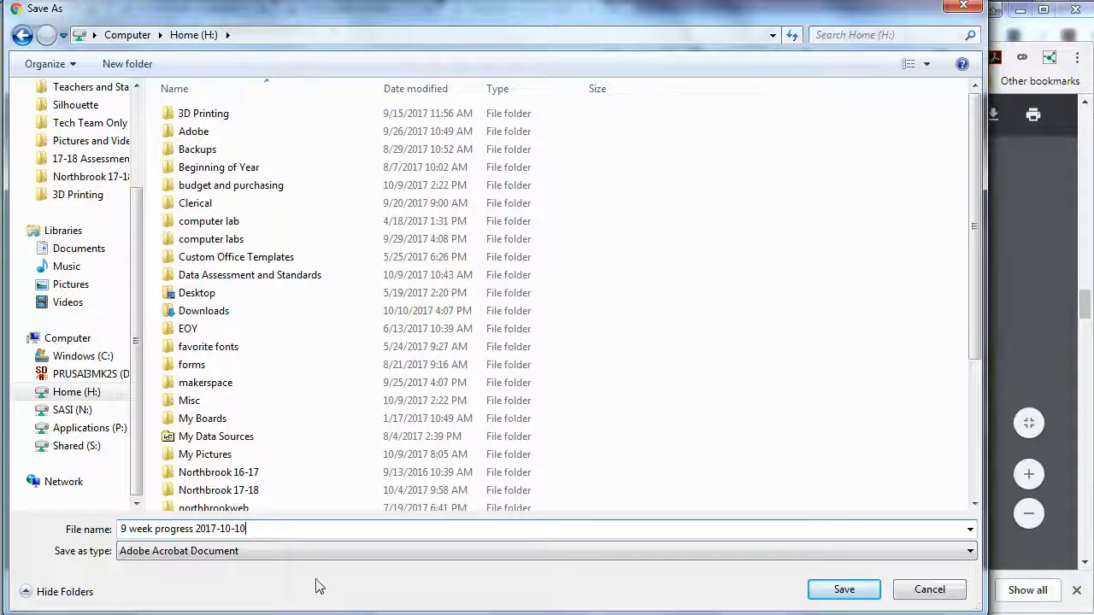
left_click(845, 589)
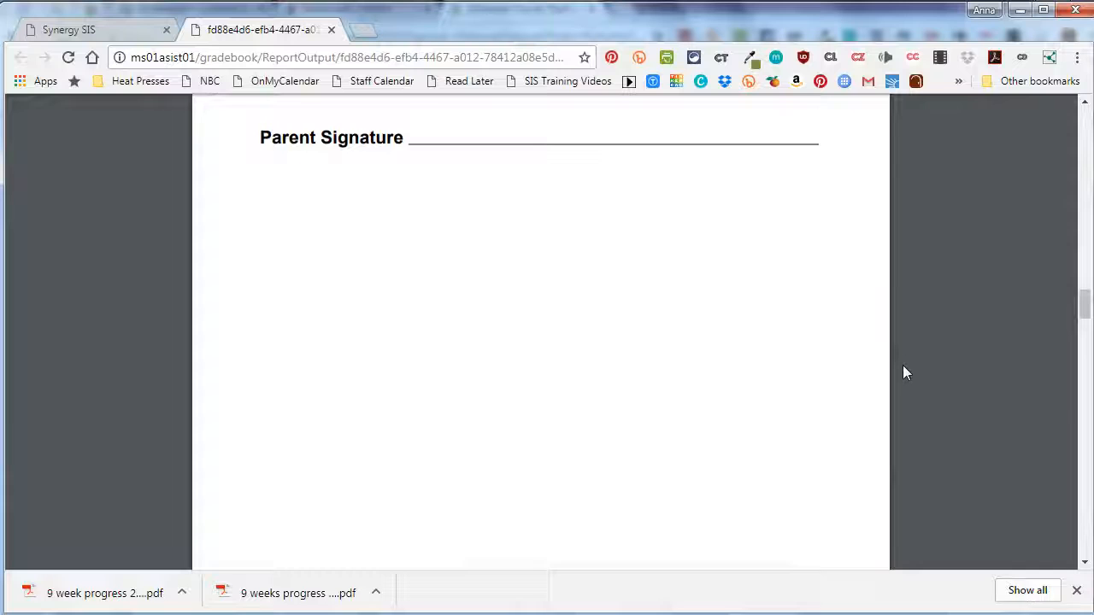
- Review the individual student pages in the combined progress report PDF
scroll(898, 317, "up", 3)
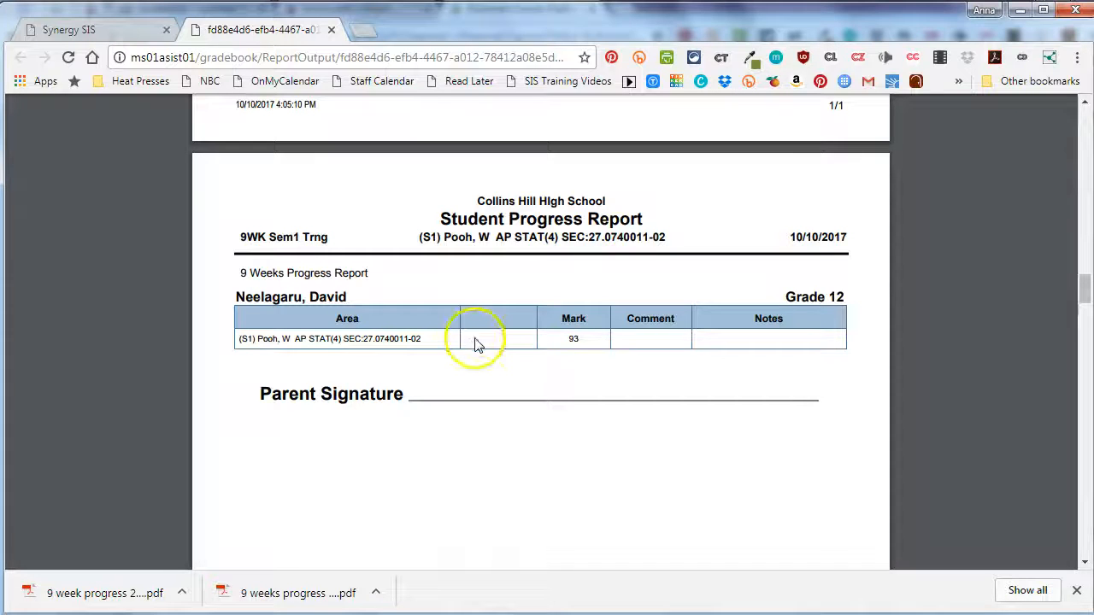
scroll(479, 342, "up", 3)
scroll(485, 329, "up", 17)
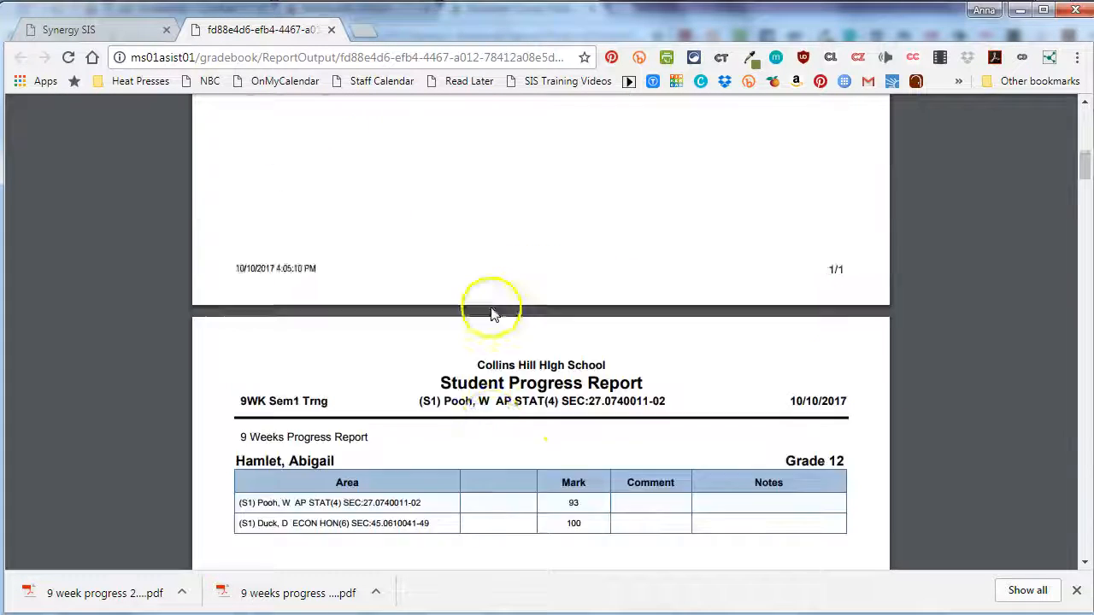
- Check the print settings for the combined progress report PDF, cancel printing and close the PDF
scroll(492, 314, "up", 2)
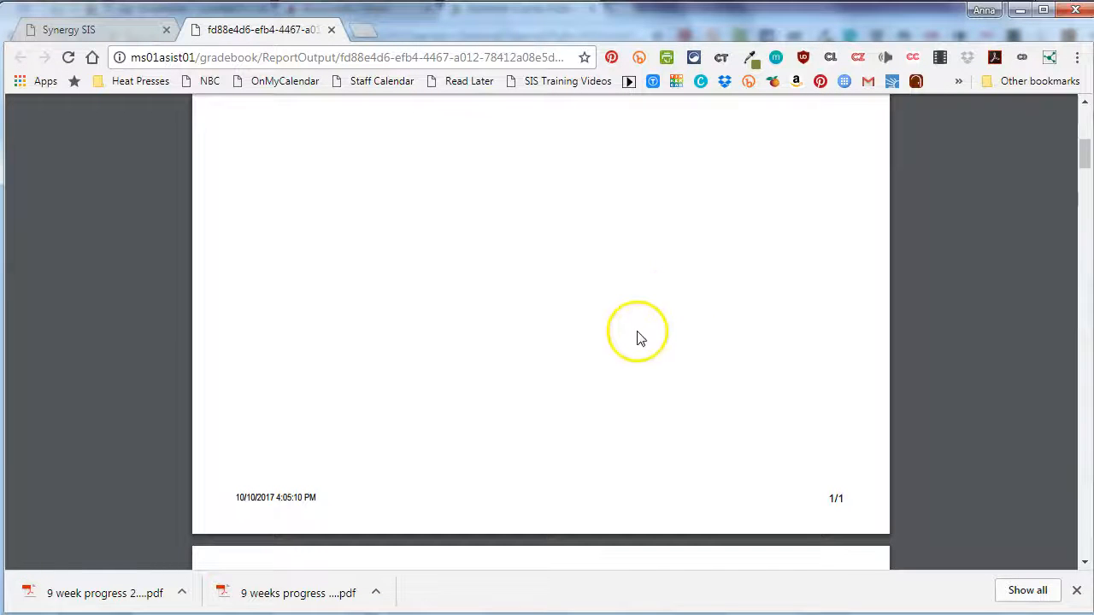
scroll(657, 331, "up", 1)
scroll(651, 338, "up", 3)
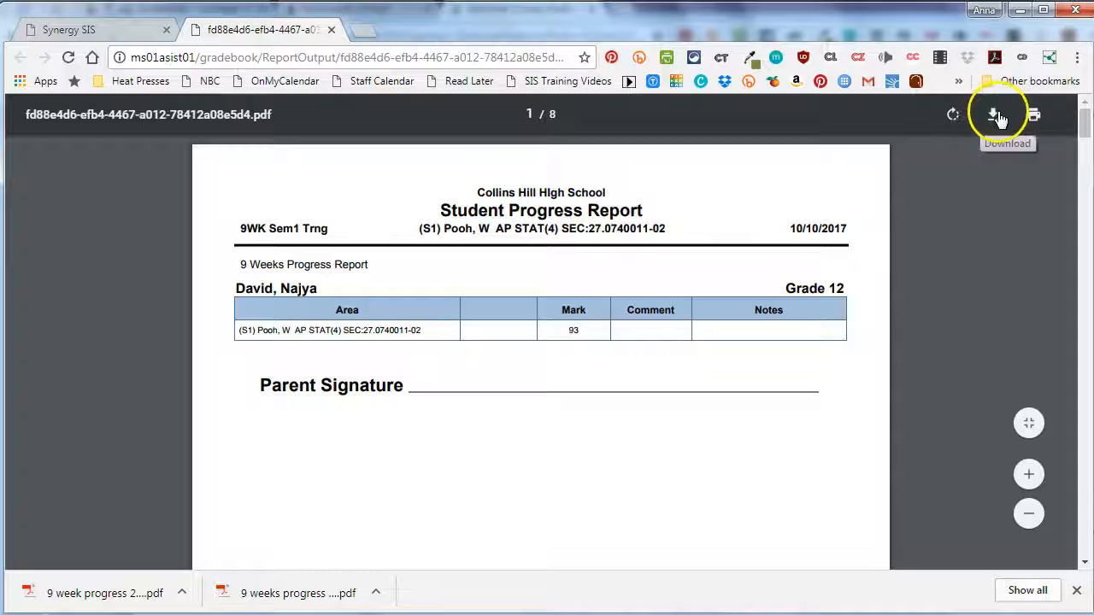
left_click(1036, 120)
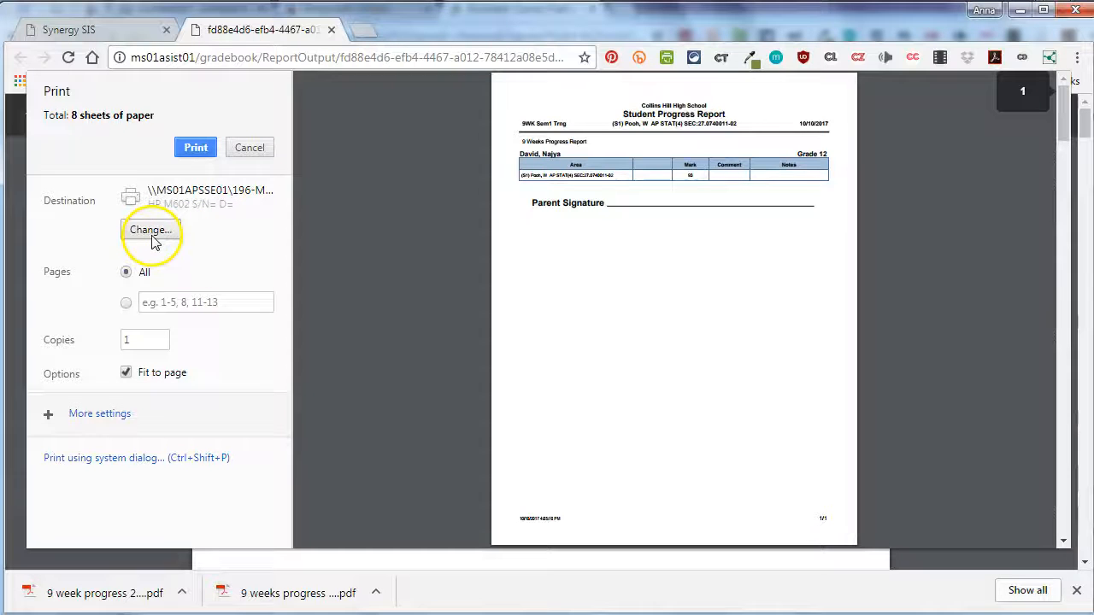
left_click(197, 171)
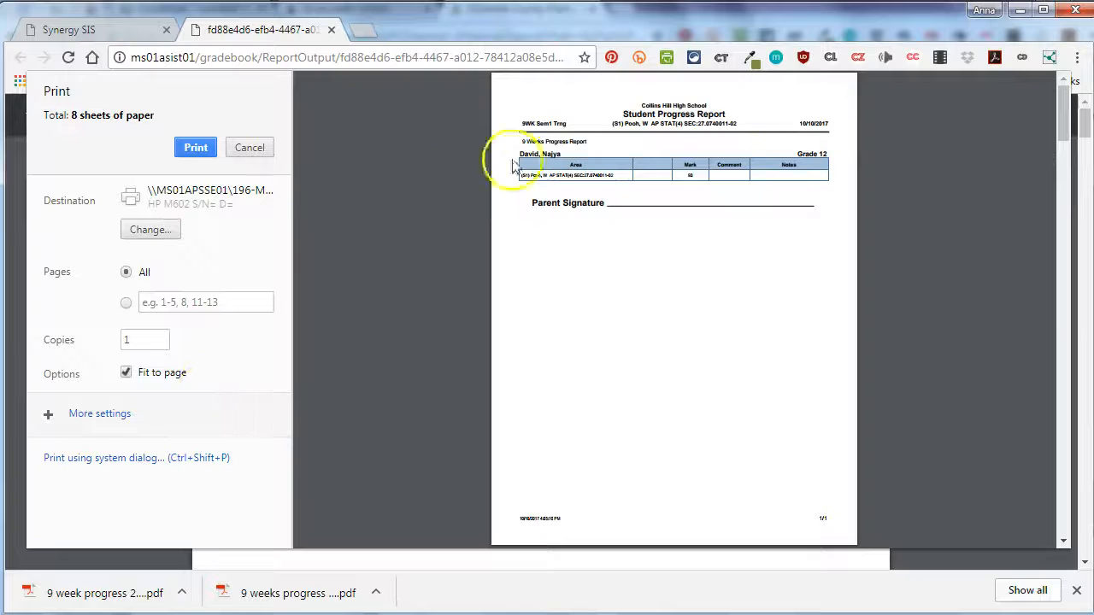
left_click(249, 147)
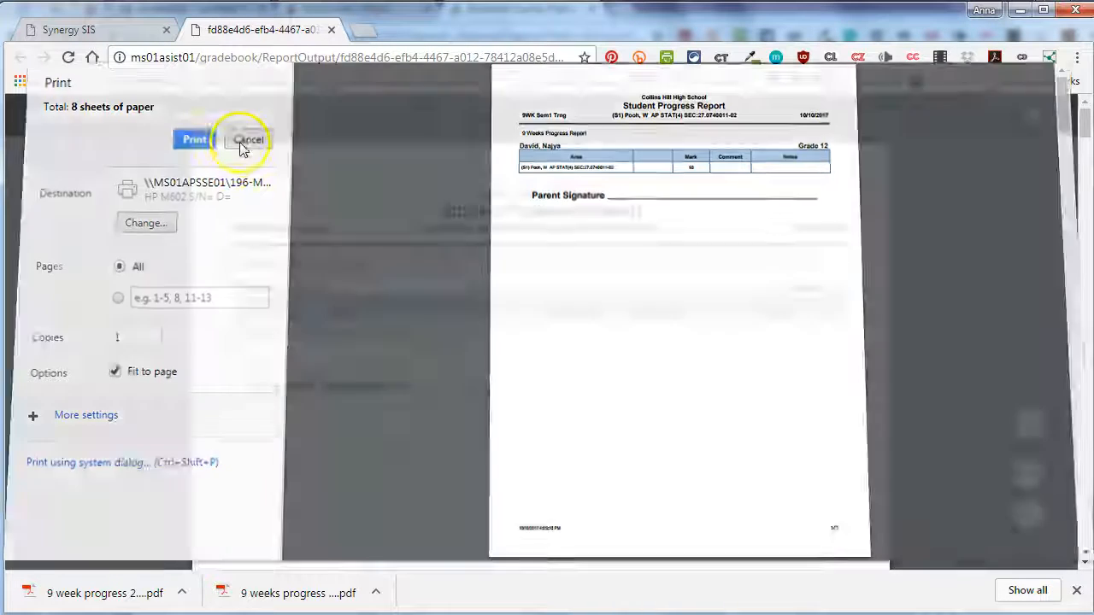
left_click(332, 30)
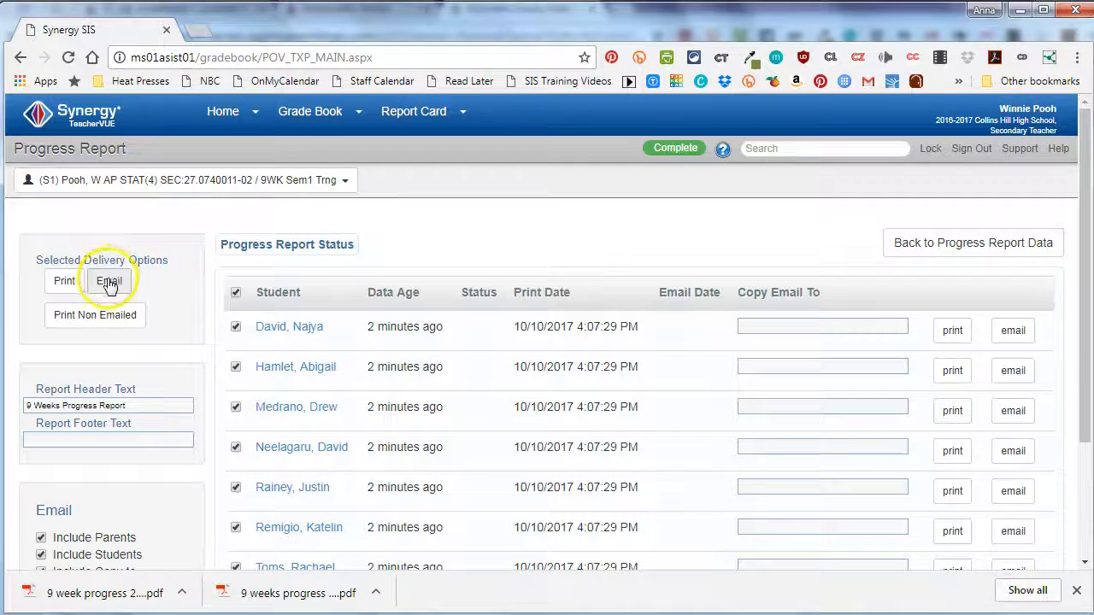
- Review the email and header text options, and preview the first listed student's report to check the header text, closing it after viewing
scroll(198, 262, "down", 1)
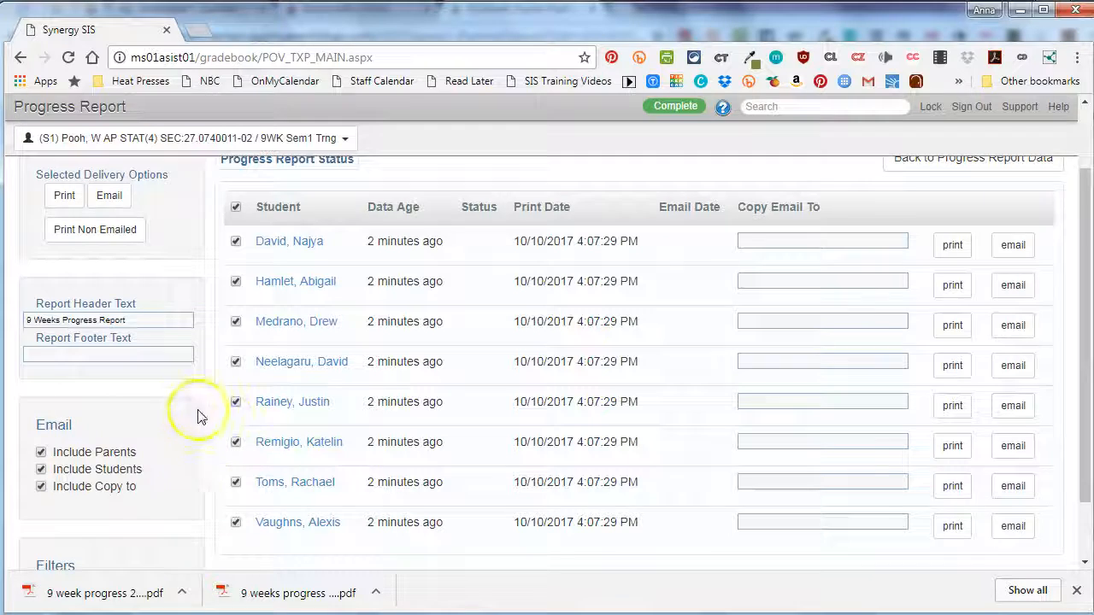
scroll(158, 401, "up", 1)
left_click(56, 405)
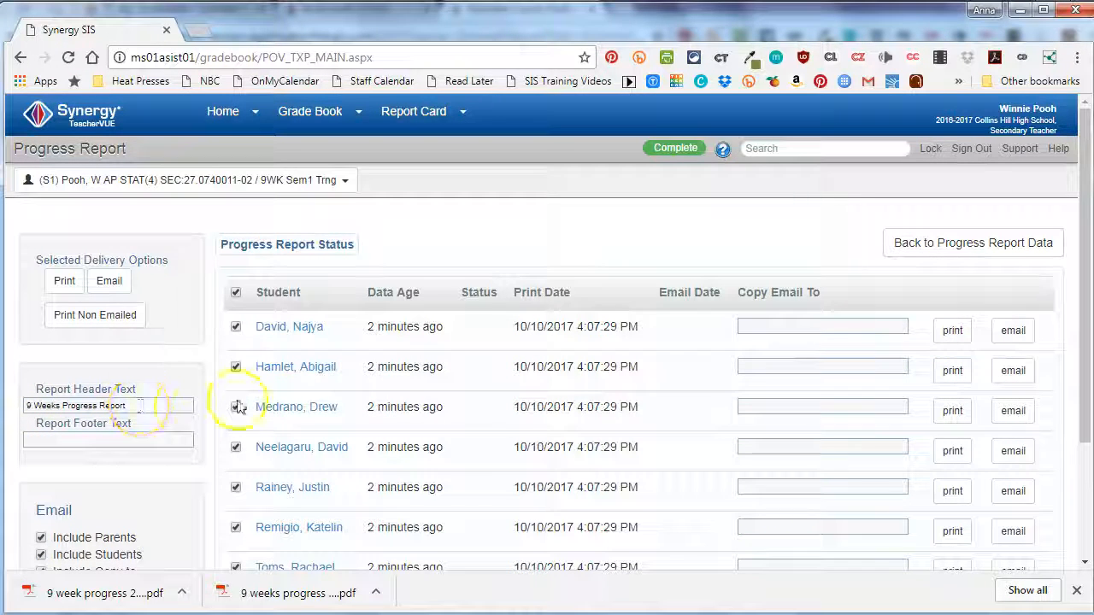
left_click(951, 334)
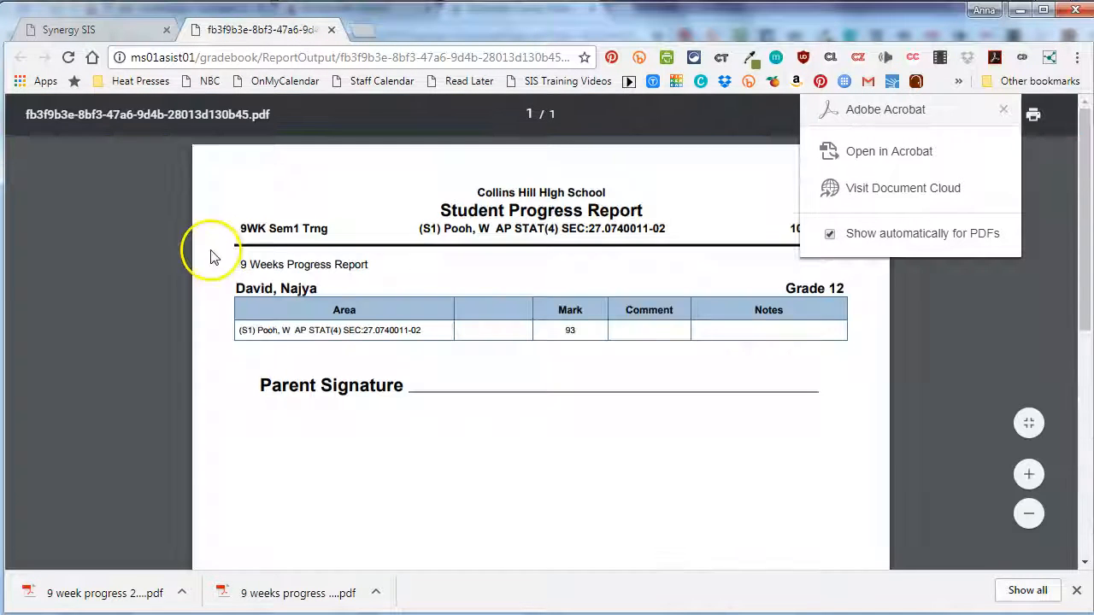
left_click_drag(241, 264, 418, 274)
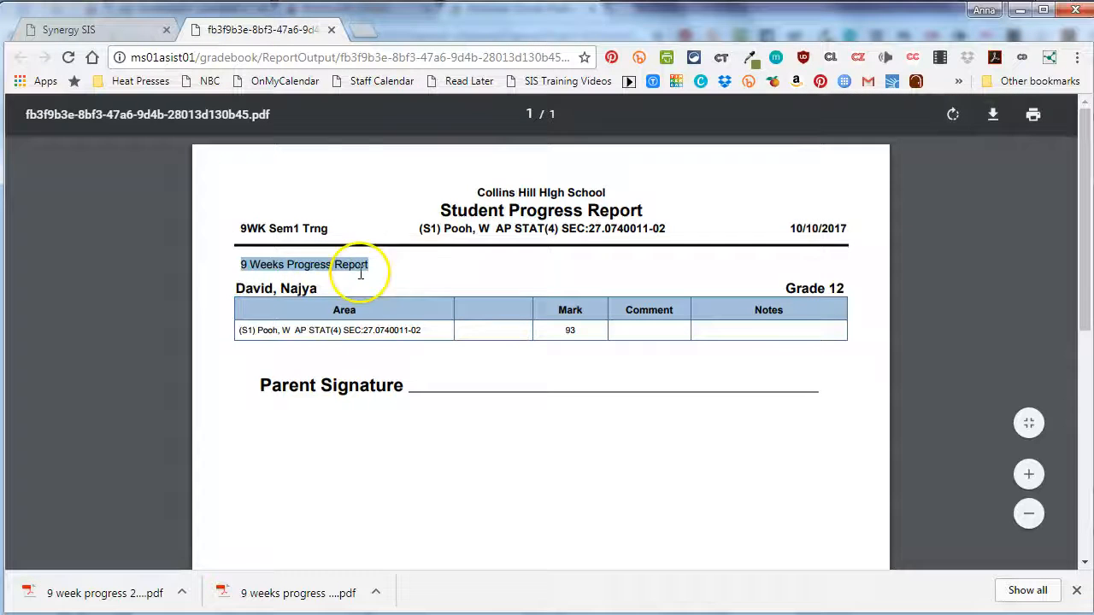
left_click(332, 30)
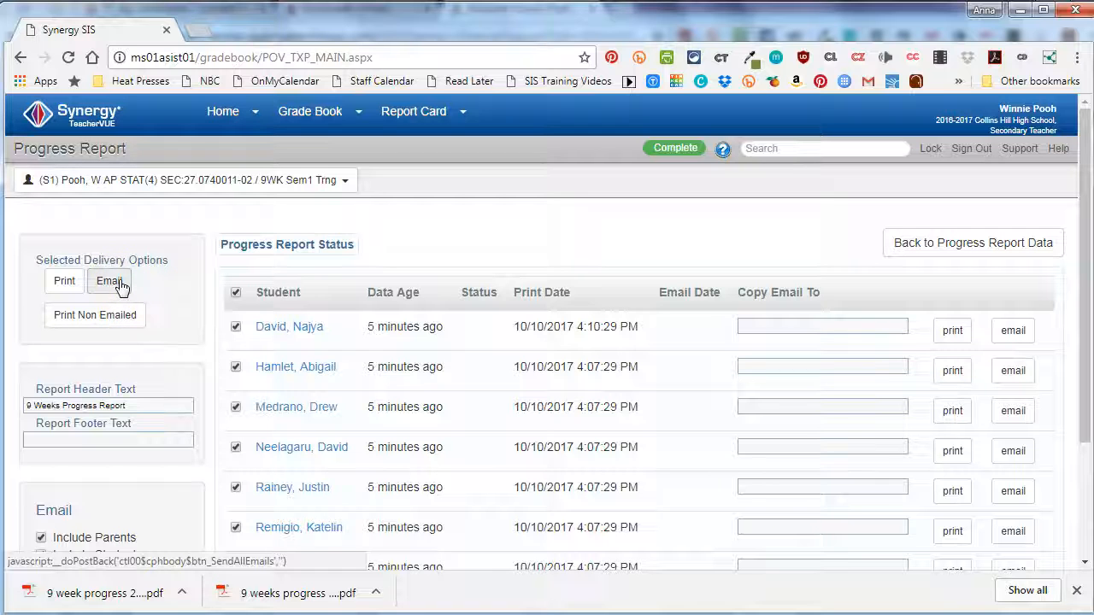
- Email all checked progress reports with parents, students and copy-to recipients included
scroll(165, 447, "down", 2)
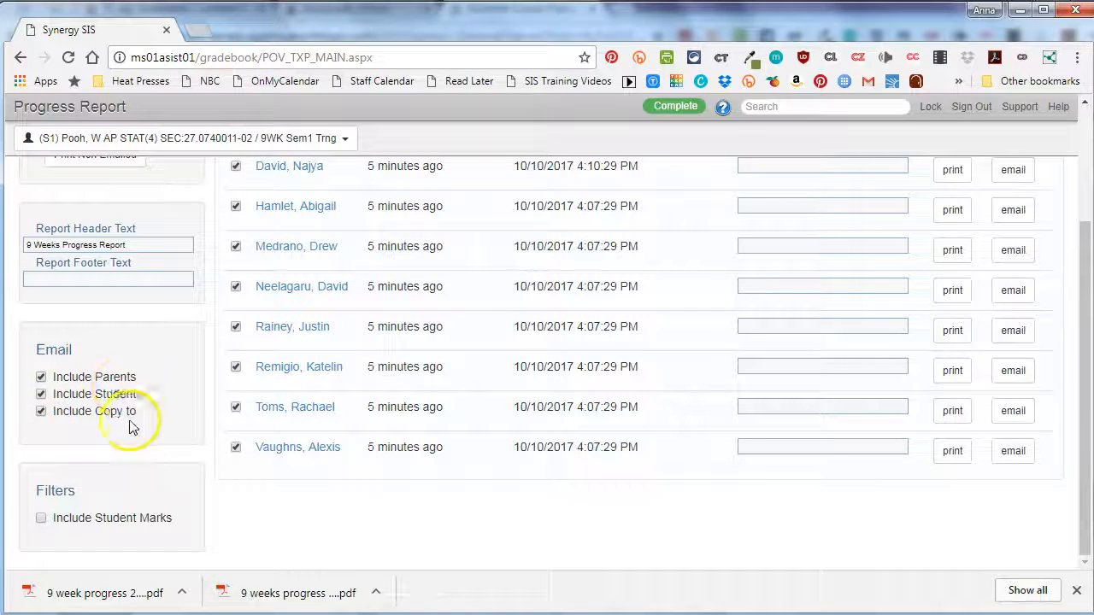
scroll(146, 428, "up", 3)
left_click(109, 281)
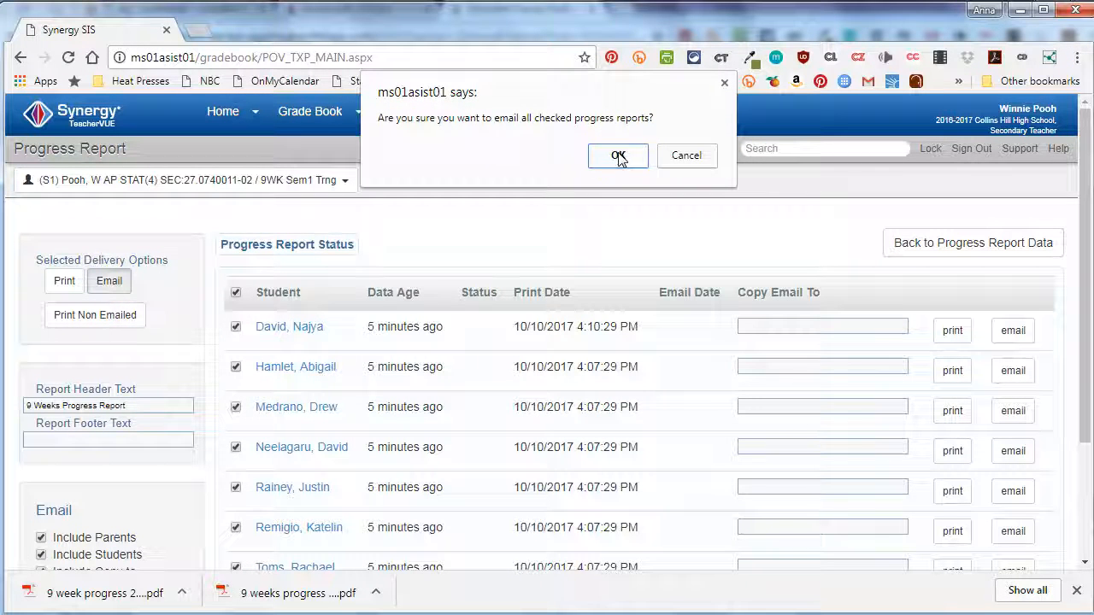
left_click(618, 156)
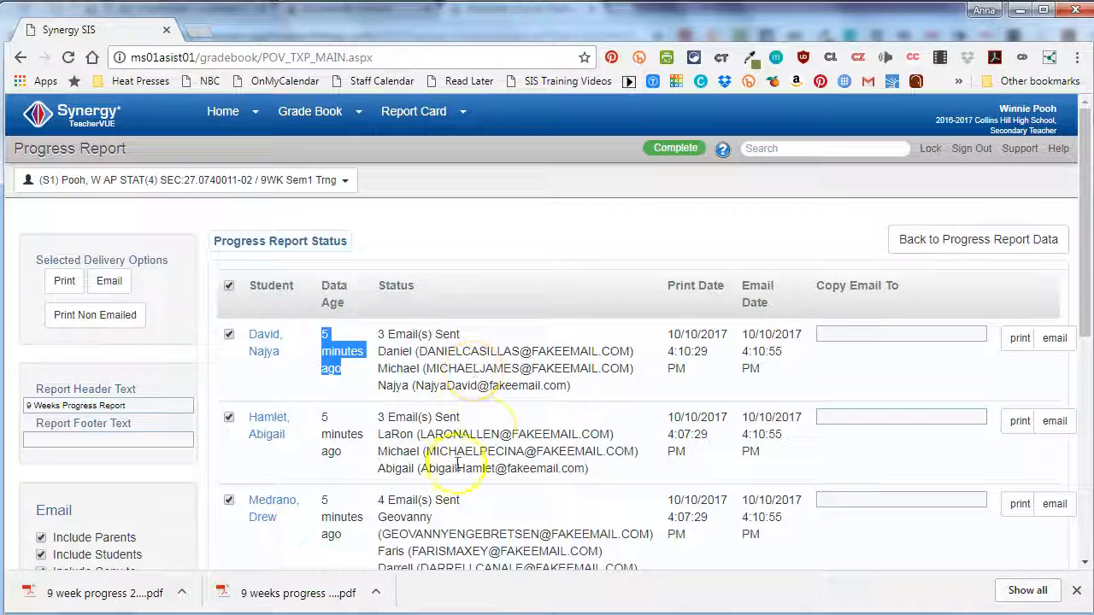
- Review the email status and recipients for each student in the progress report list
scroll(484, 424, "down", 3)
scroll(485, 424, "down", 1)
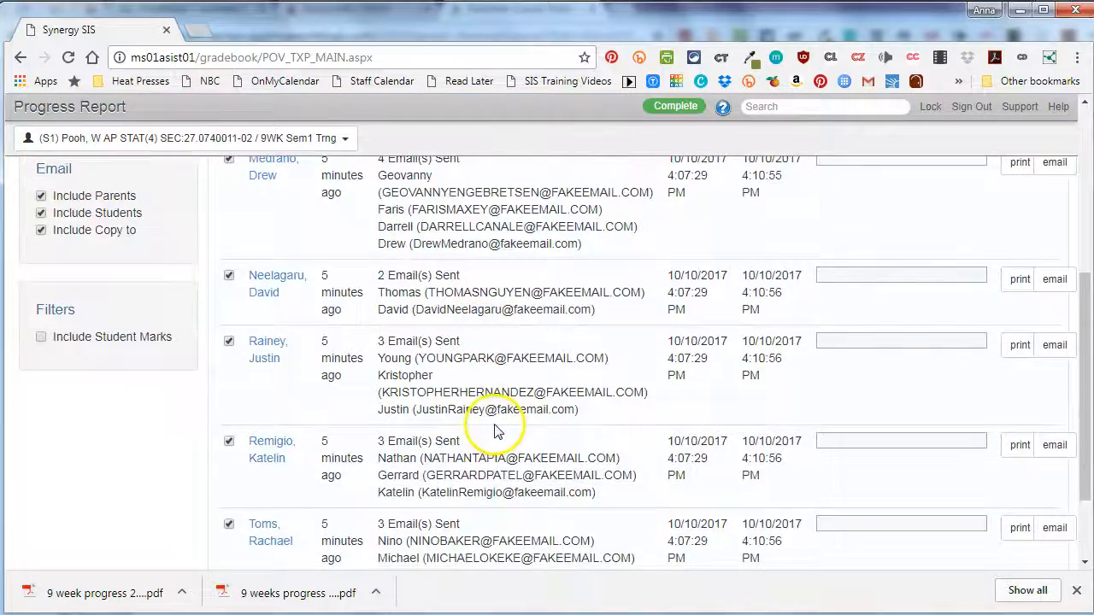
scroll(488, 434, "up", 4)
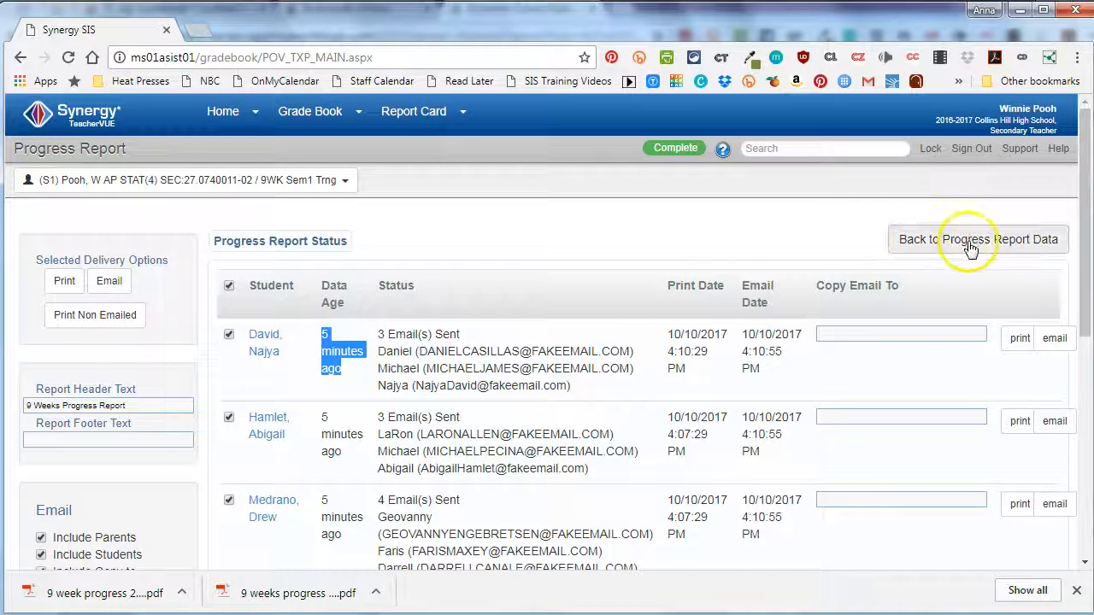
- Return to the progress report data and enable Show Assignment Detail and Show Assignment Type Breakdown
left_click(915, 243)
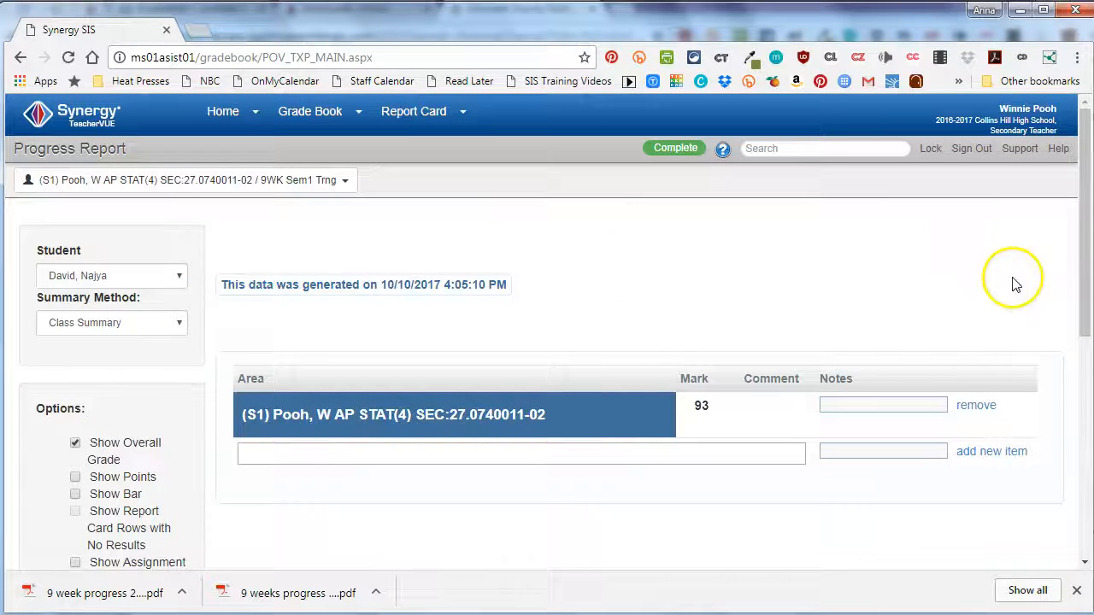
scroll(171, 342, "down", 1)
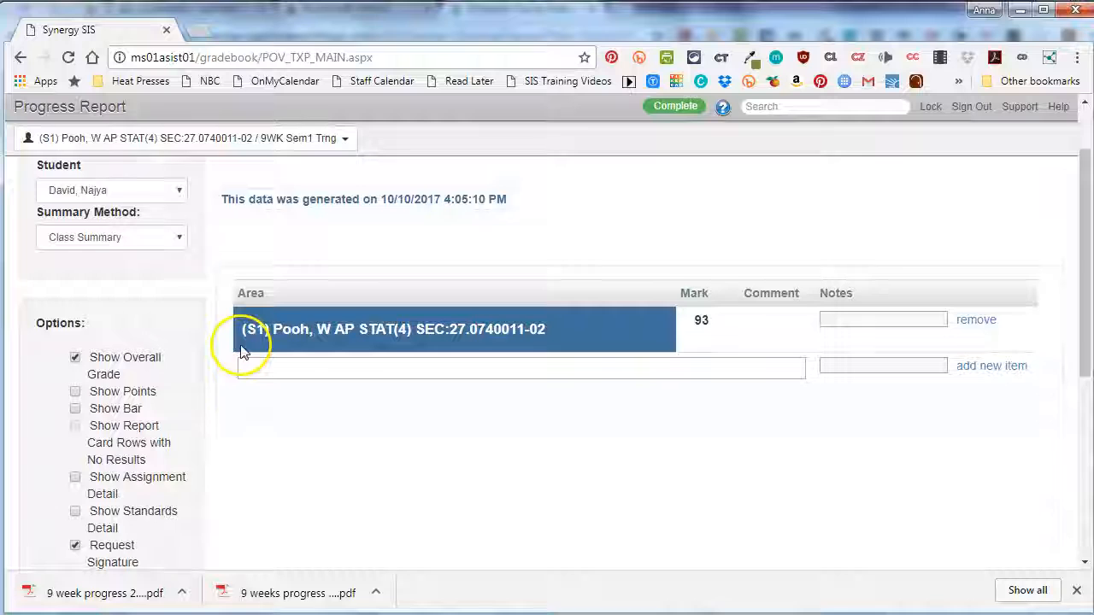
scroll(242, 351, "down", 2)
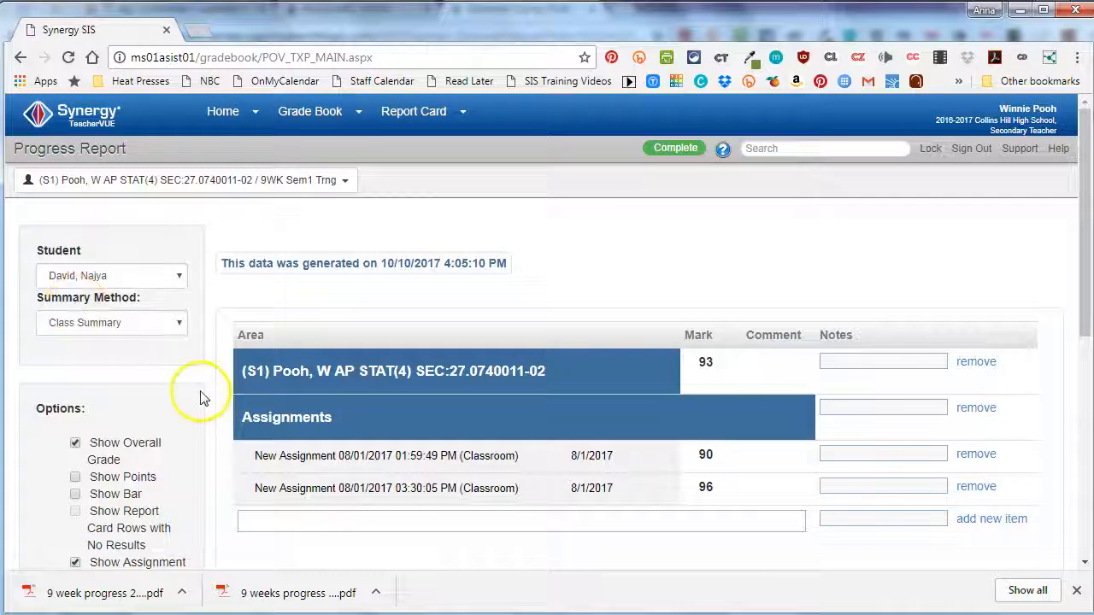
scroll(203, 396, "down", 4)
left_click(76, 325)
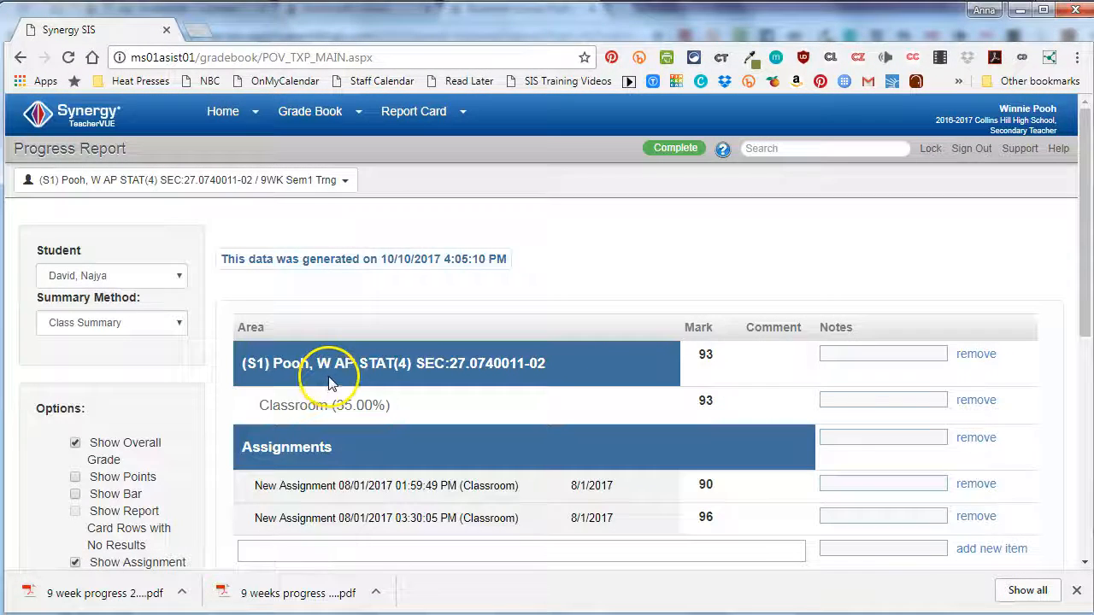
- Go to the print delivery page and preview the first listed student's detailed report, closing it after viewing
scroll(330, 380, "down", 5)
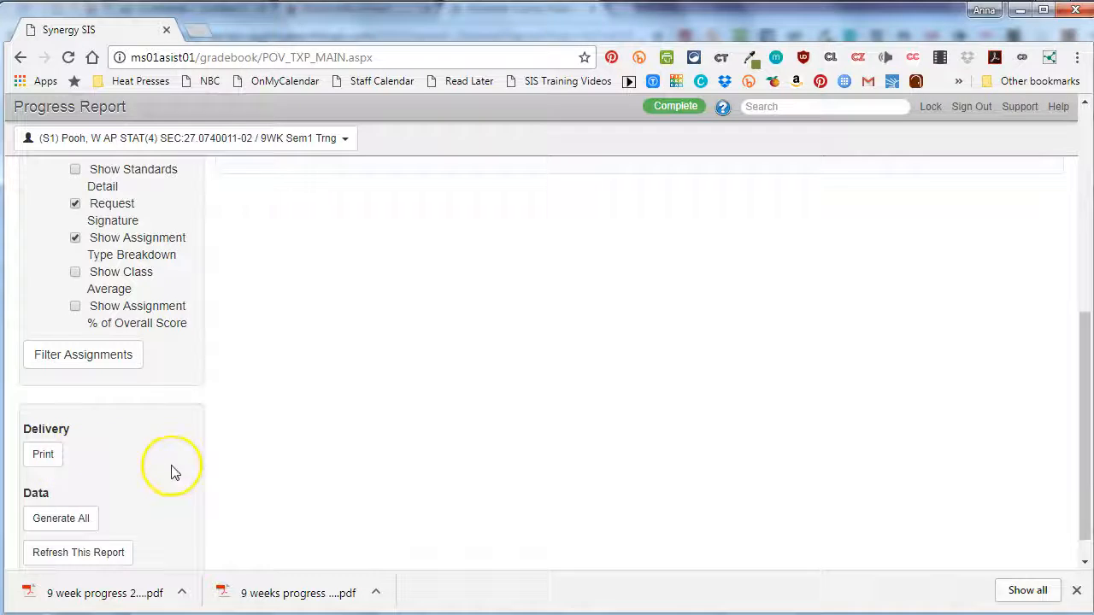
left_click(43, 455)
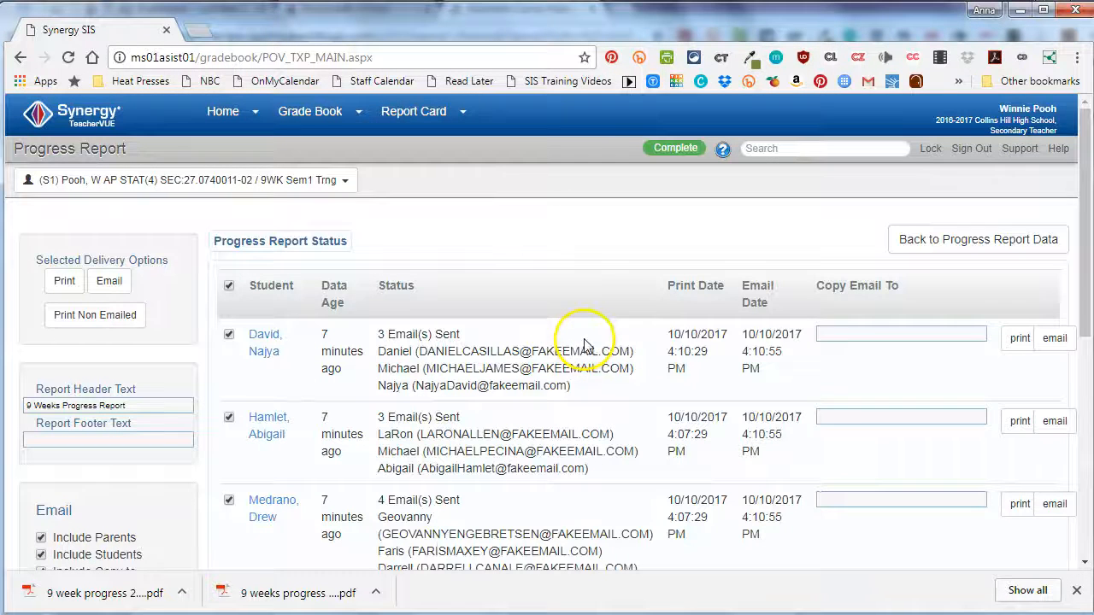
left_click(1019, 340)
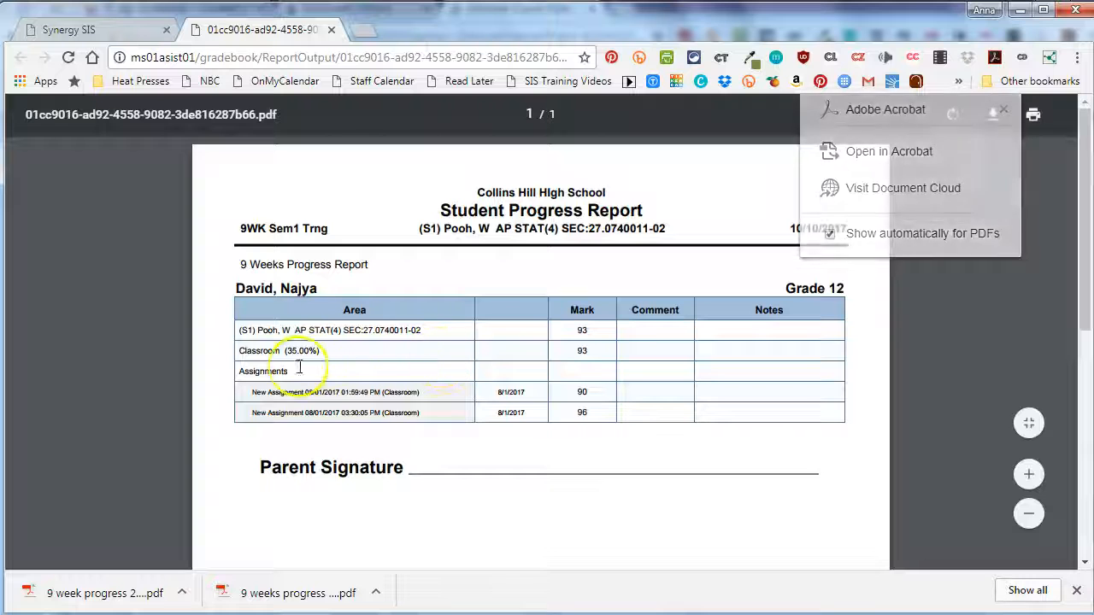
left_click(331, 29)
- Preview the second listed student's report, examine the course, category and assignment marks for both classes, and close it
left_click(1021, 420)
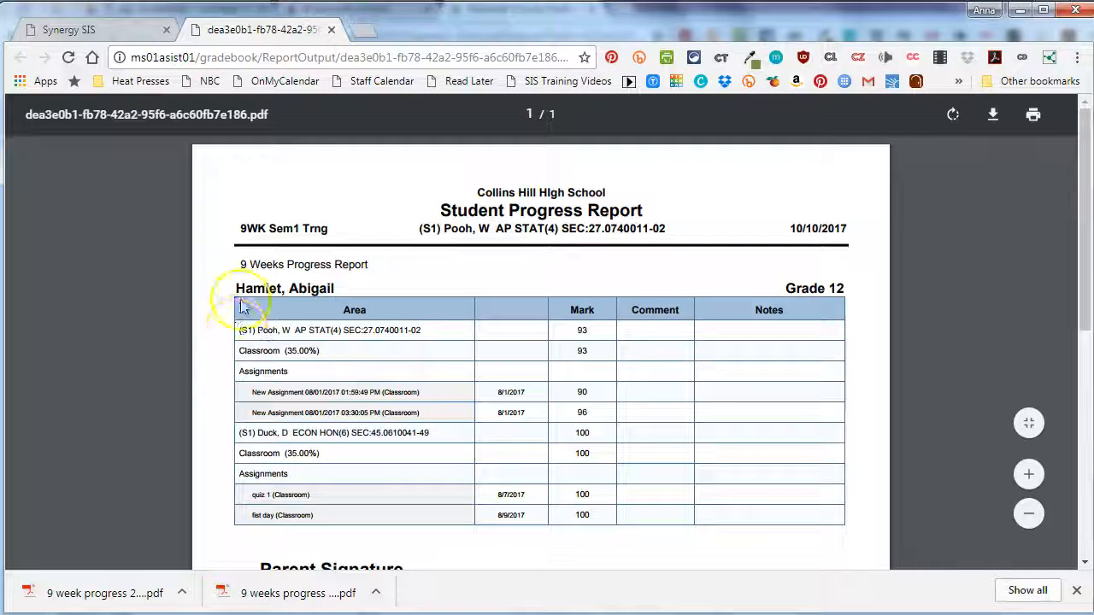
left_click_drag(236, 329, 604, 340)
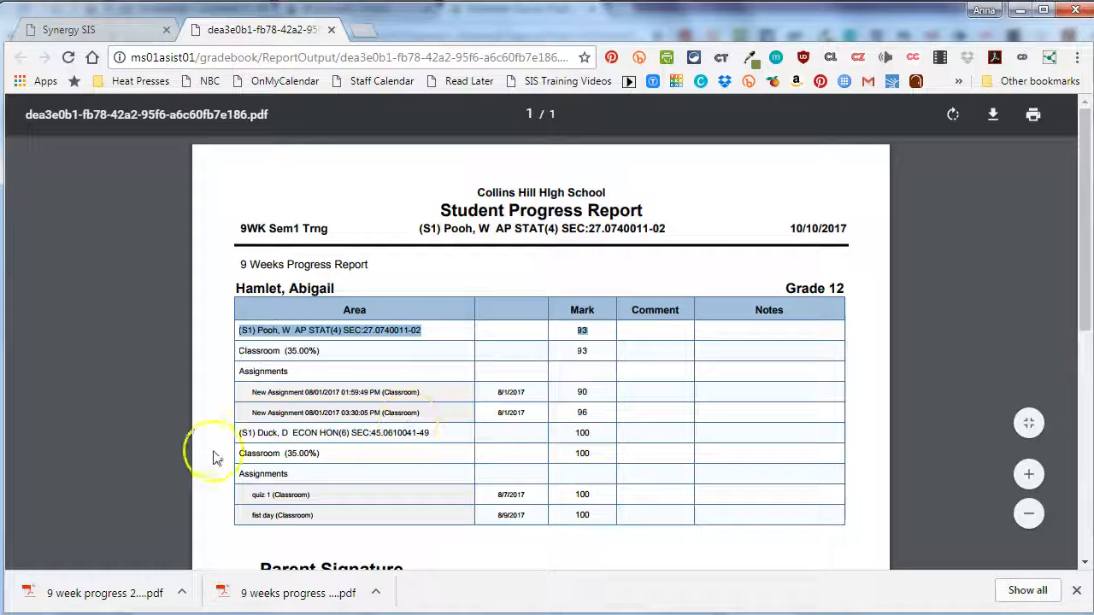
left_click_drag(238, 432, 598, 434)
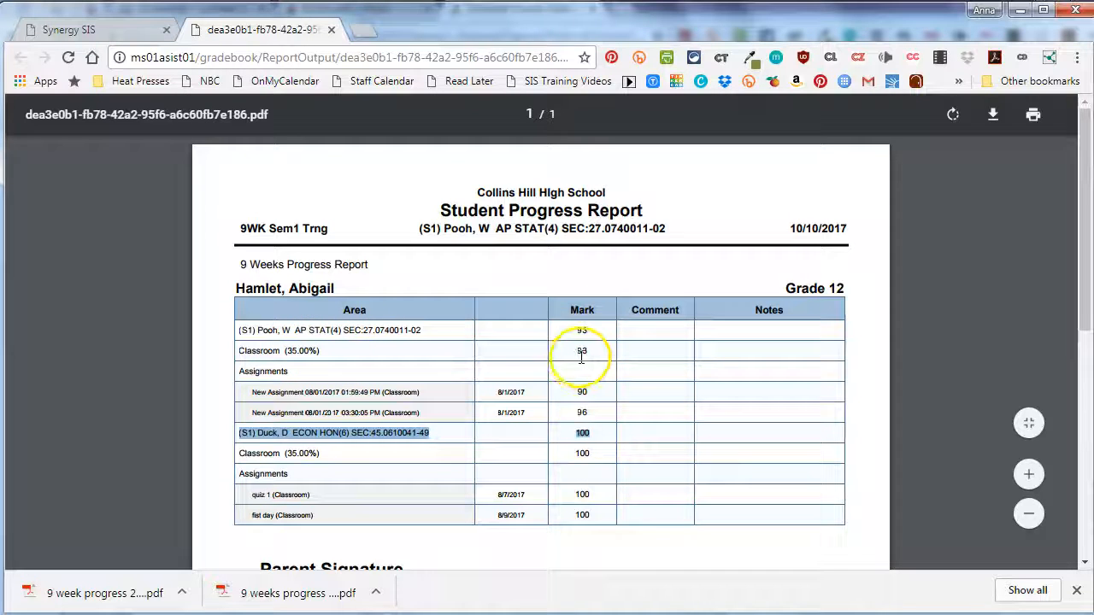
left_click_drag(240, 350, 321, 353)
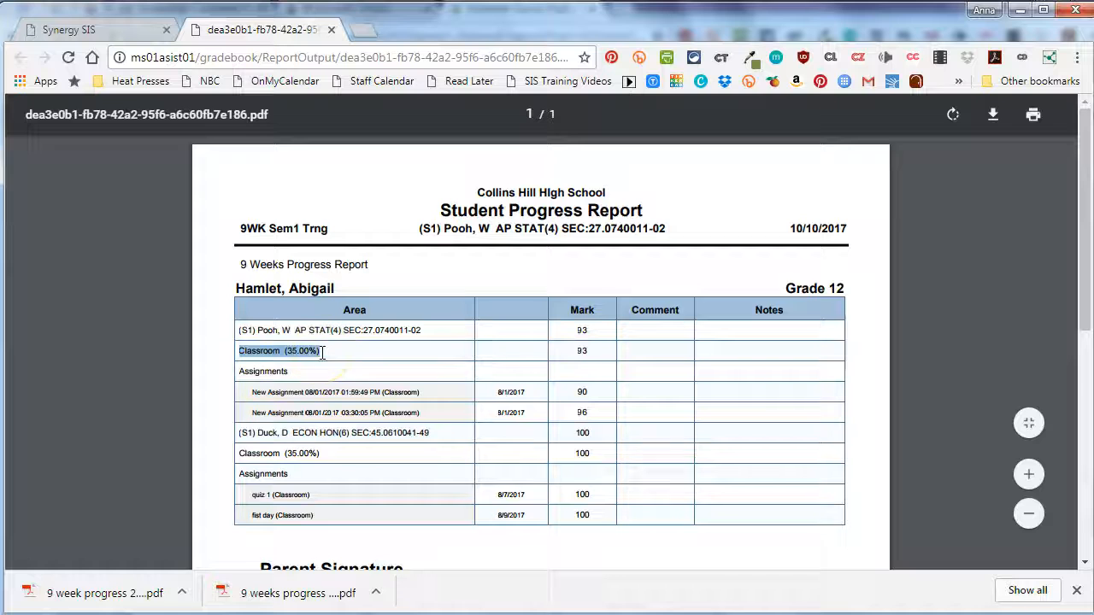
left_click_drag(576, 350, 591, 350)
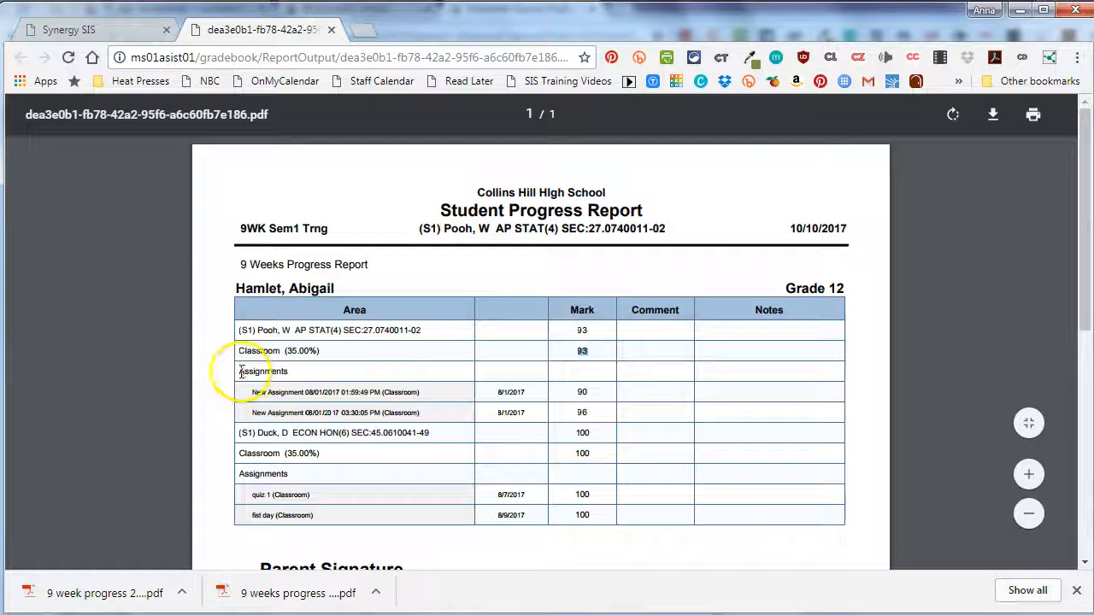
left_click_drag(243, 392, 587, 413)
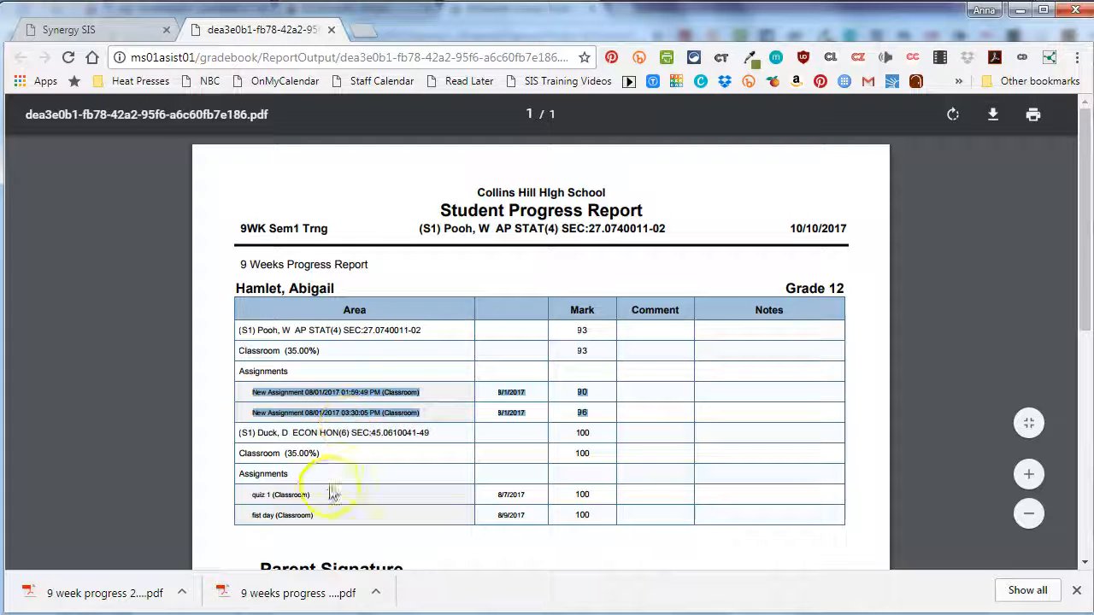
left_click(491, 411)
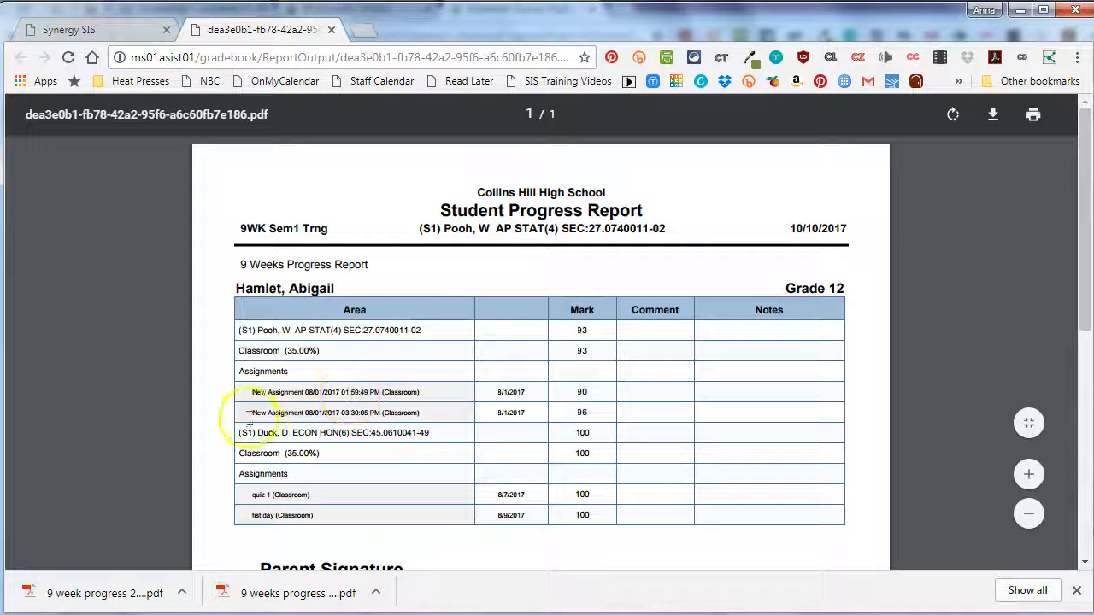
left_click_drag(300, 437, 616, 434)
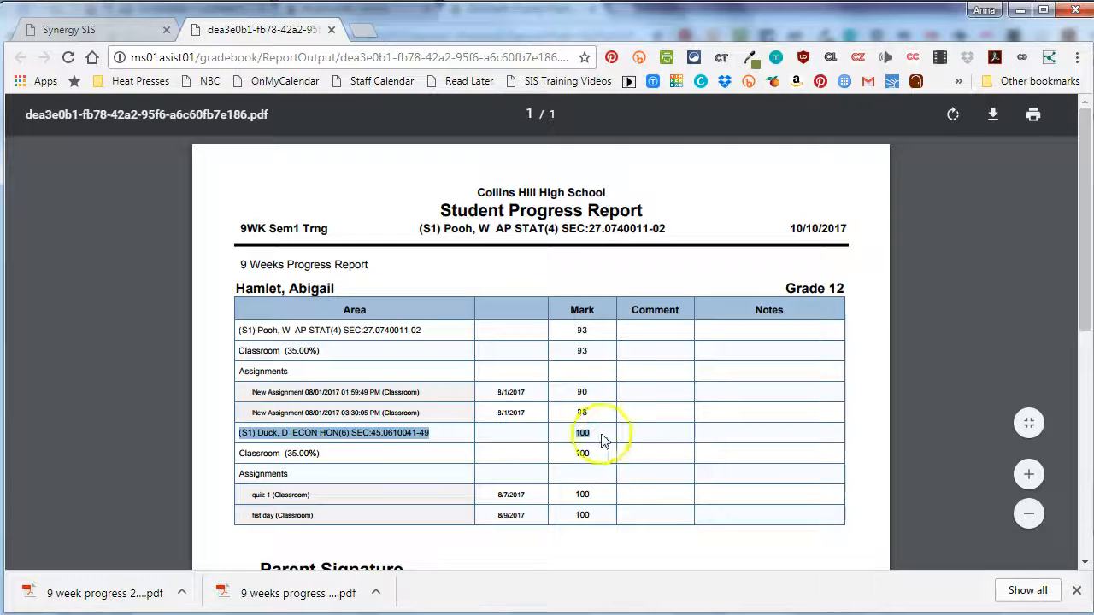
left_click_drag(238, 434, 455, 436)
left_click(356, 428)
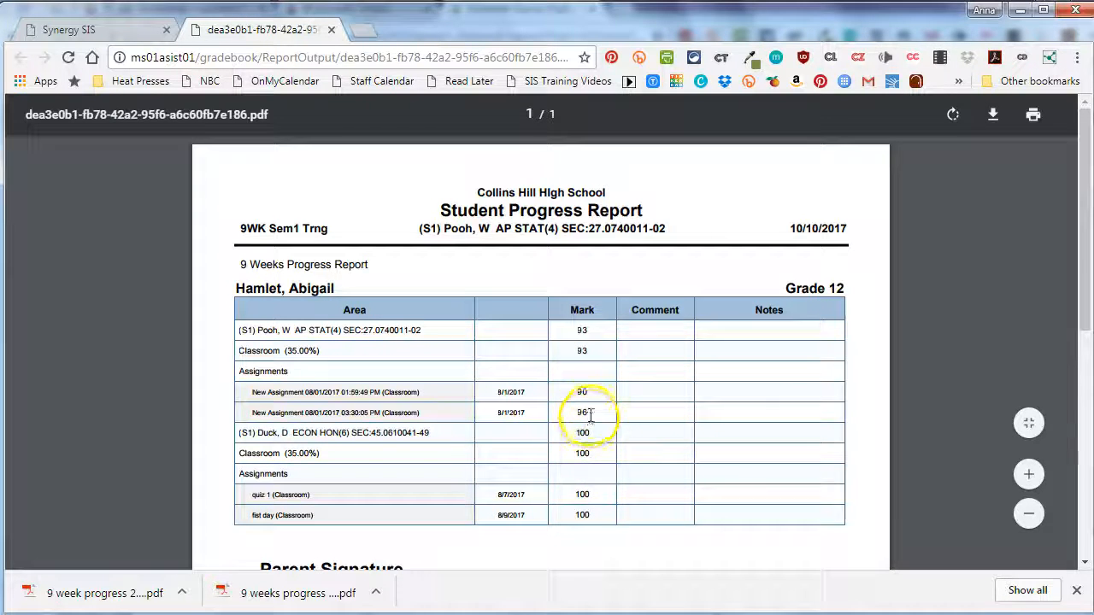
left_click(332, 30)
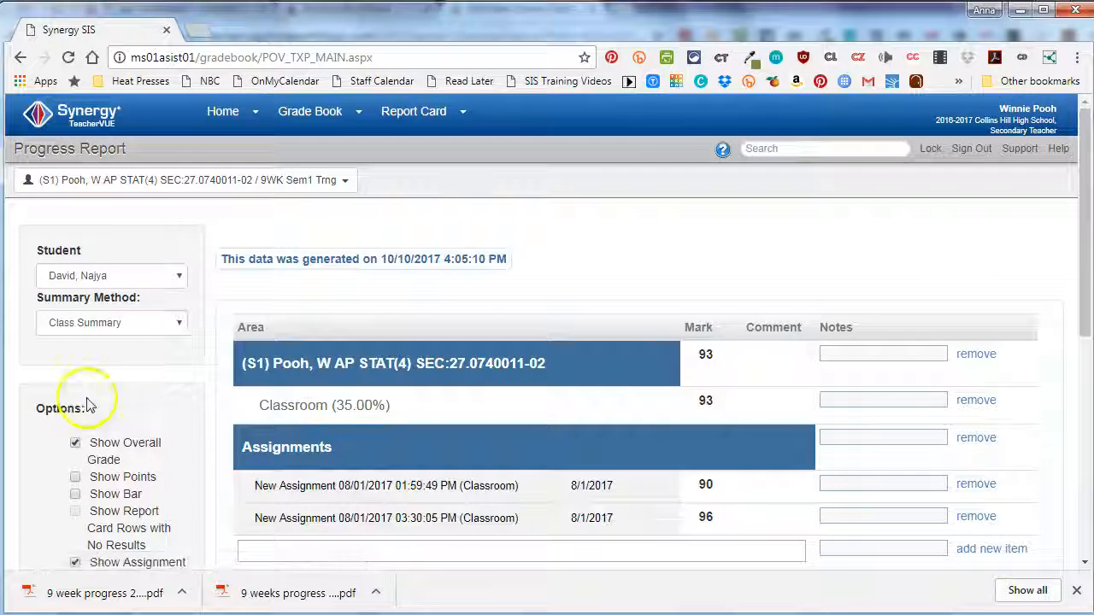
- Check the Precalculus class and 9WK Sem1 Trng period selection, and choose By Section as the summary method
scroll(151, 416, "down", 3)
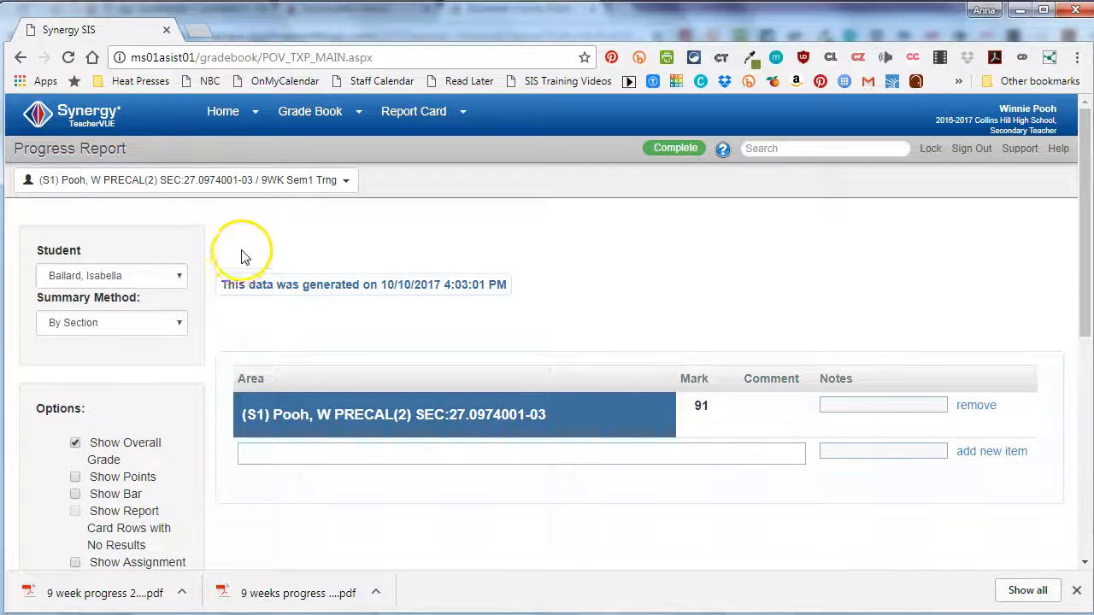
left_click(216, 178)
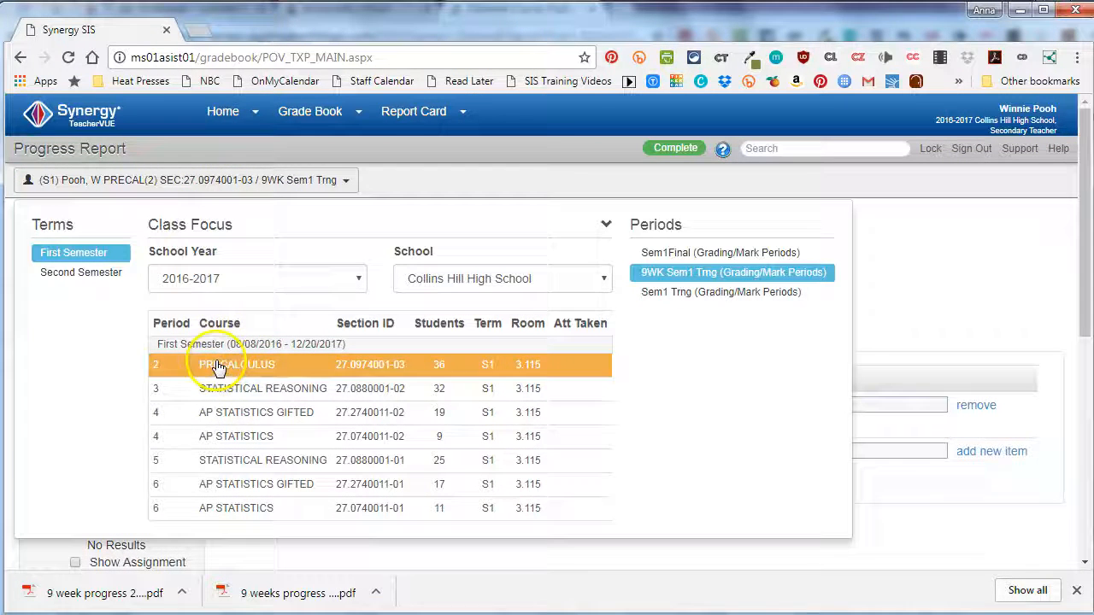
left_click(893, 323)
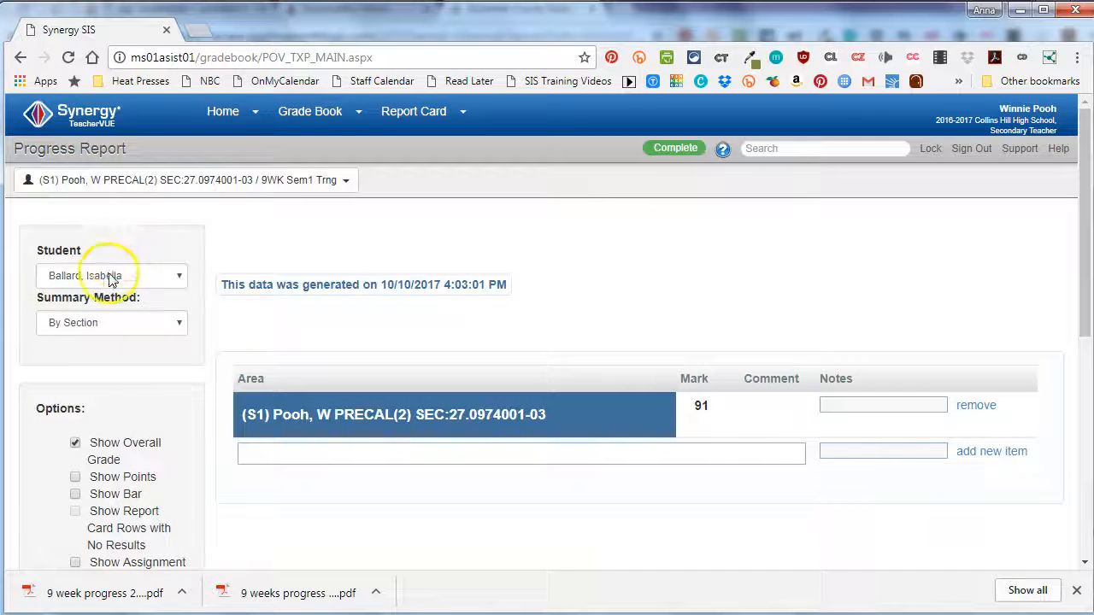
left_click(95, 324)
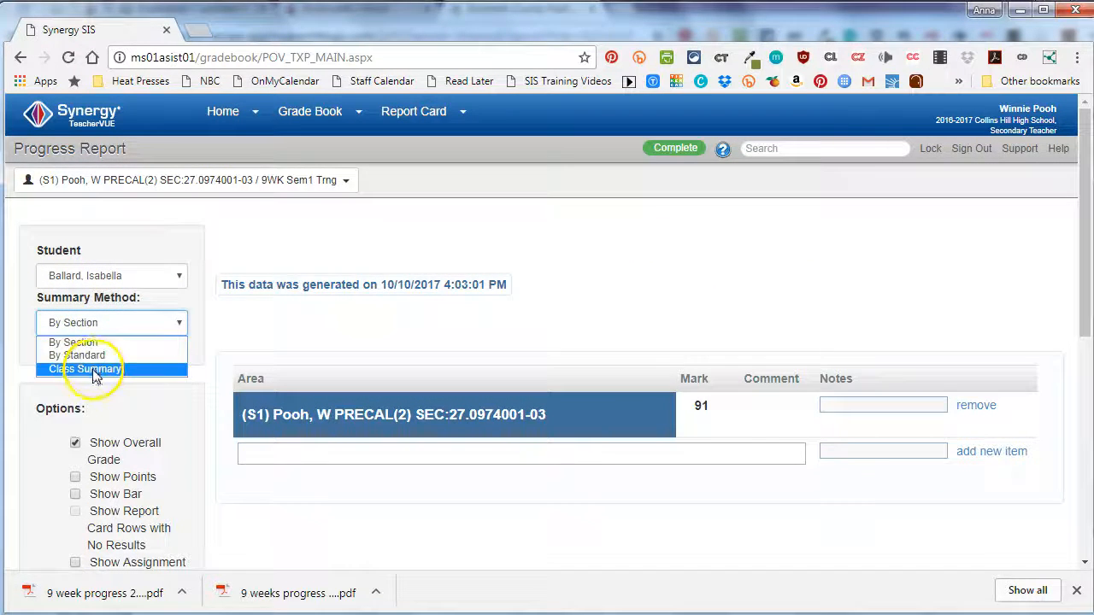
left_click(94, 344)
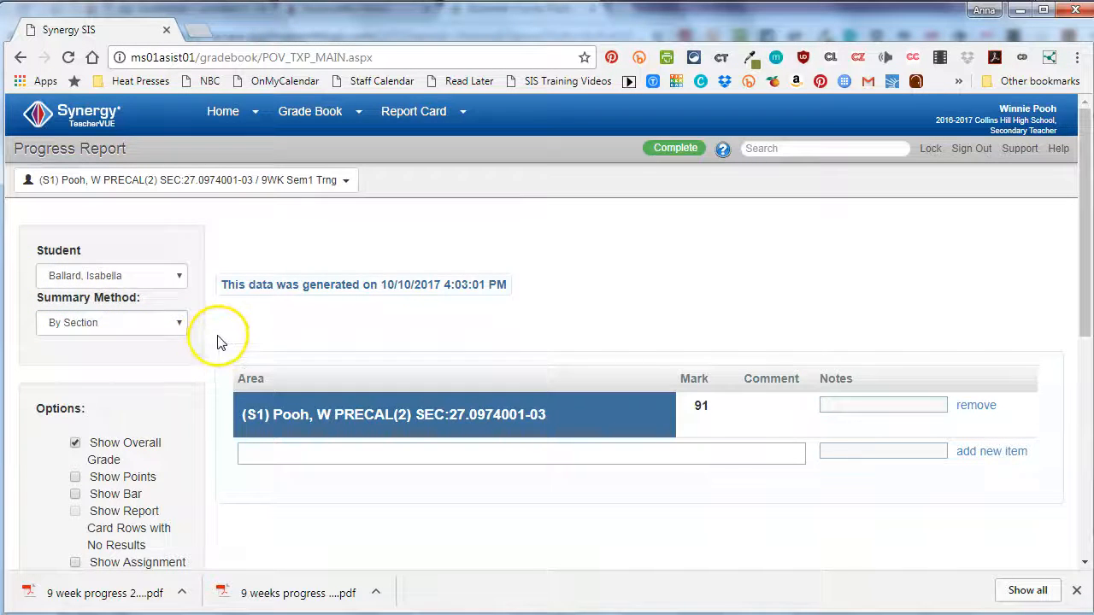
- Generate the progress report data for all students in the Precalculus class, accepting the overwrite warning
scroll(218, 342, "down", 1)
scroll(219, 342, "down", 2)
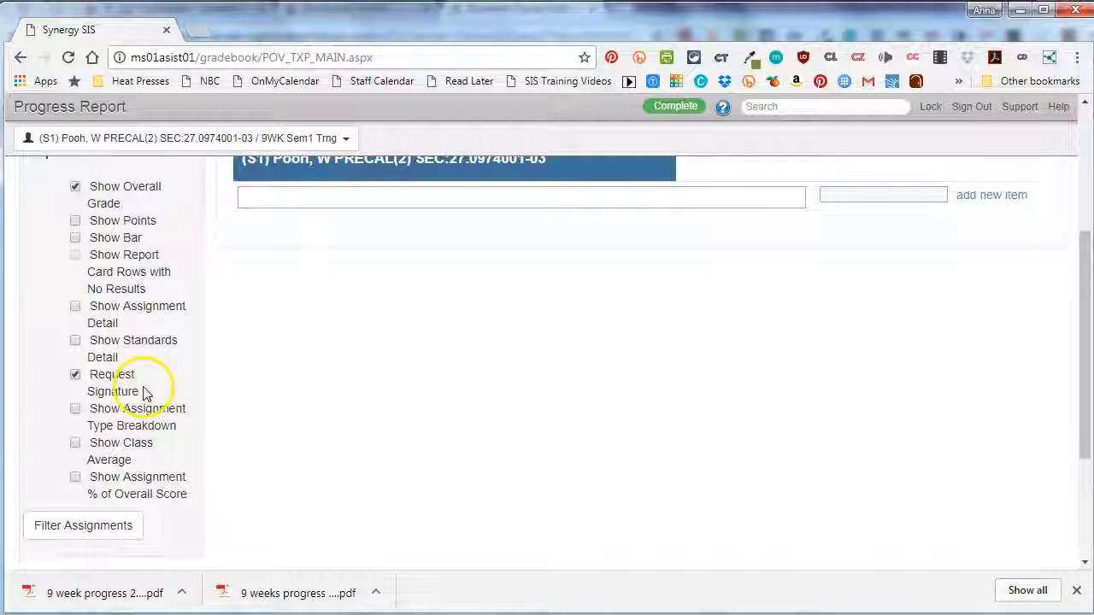
scroll(144, 391, "down", 3)
scroll(145, 393, "down", 1)
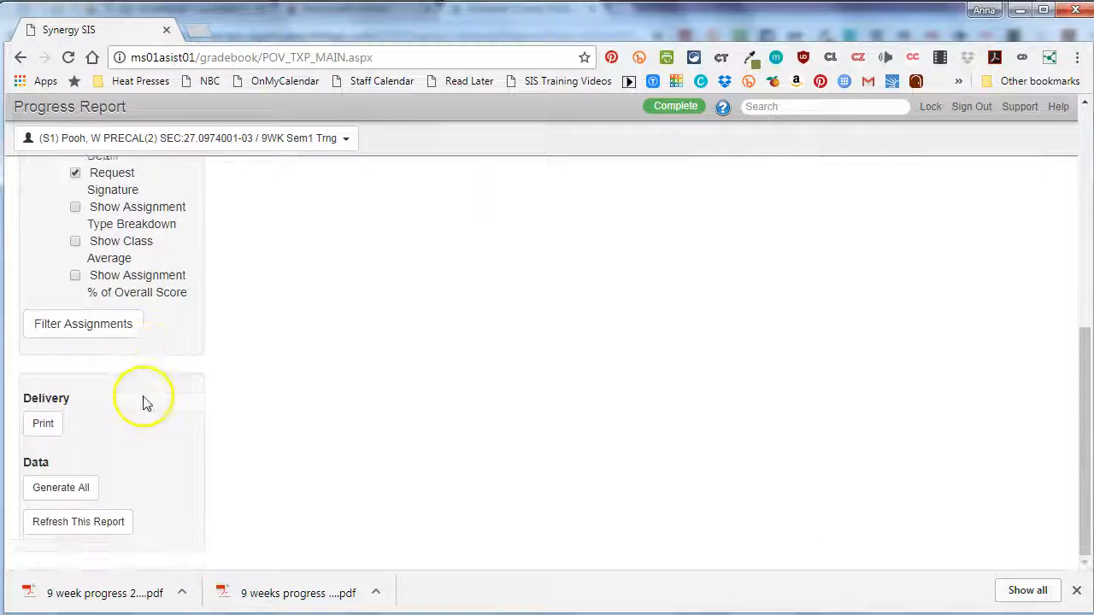
left_click(66, 493)
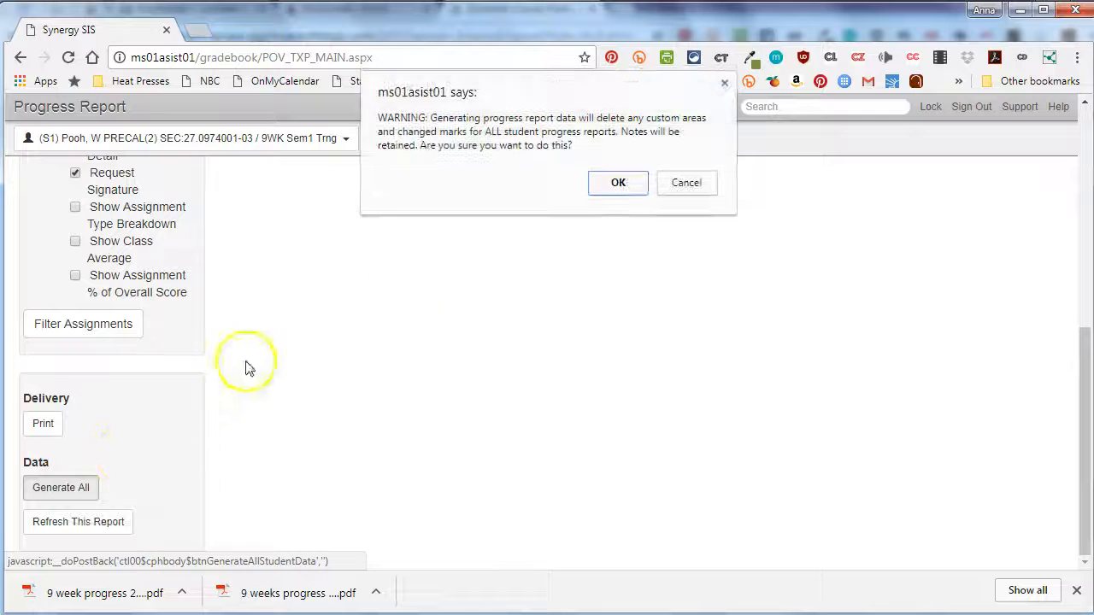
left_click(625, 187)
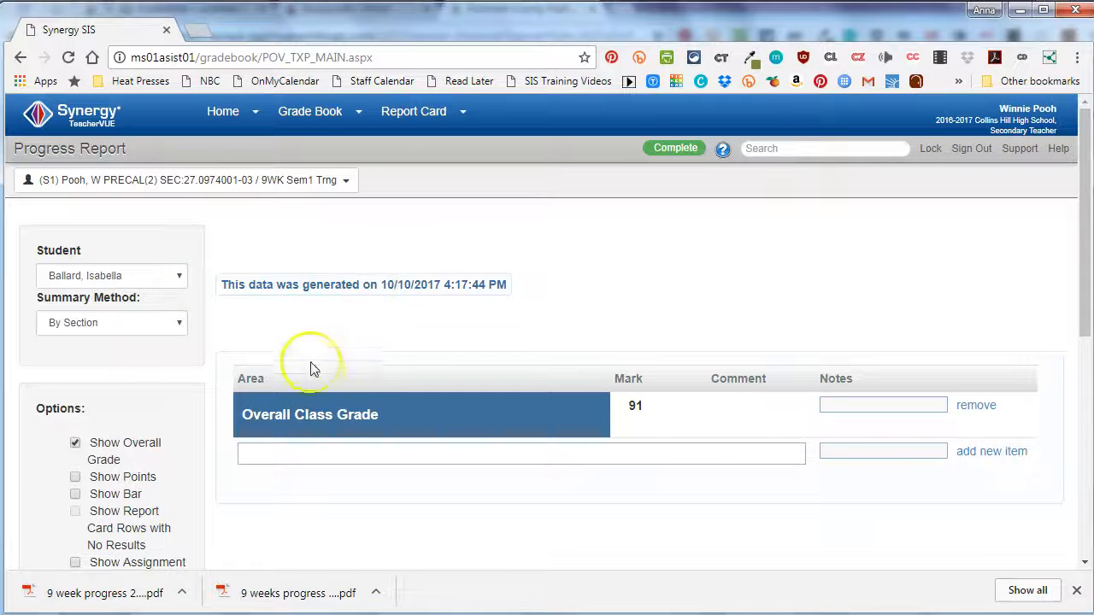
- Go to the print delivery page, preview the first listed student's report, examine its class heading and overall mark, and close it
scroll(146, 330, "down", 4)
scroll(128, 367, "down", 1)
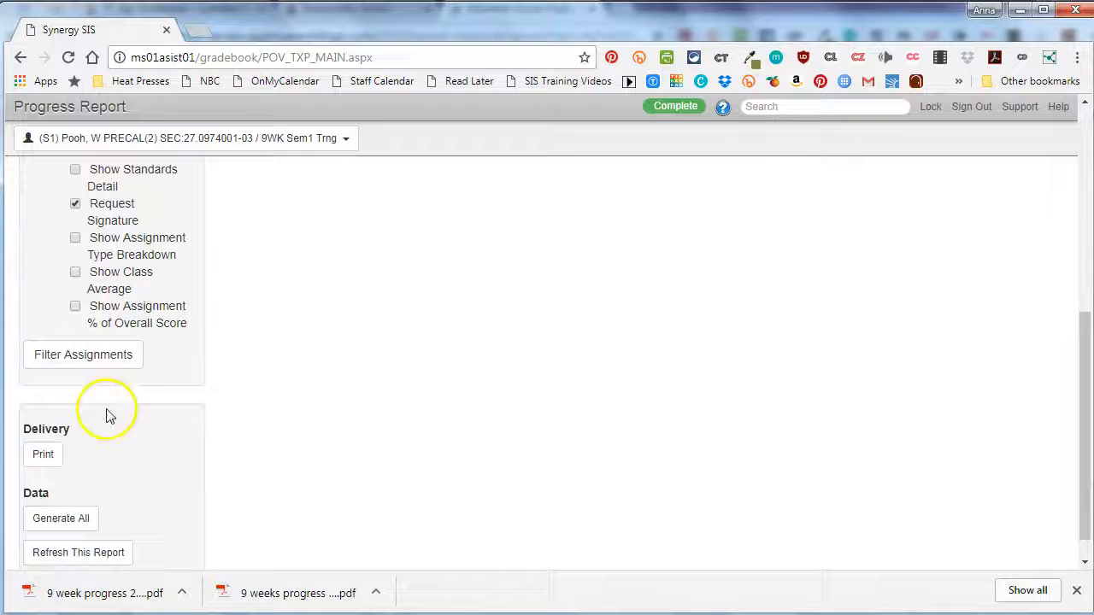
left_click(39, 453)
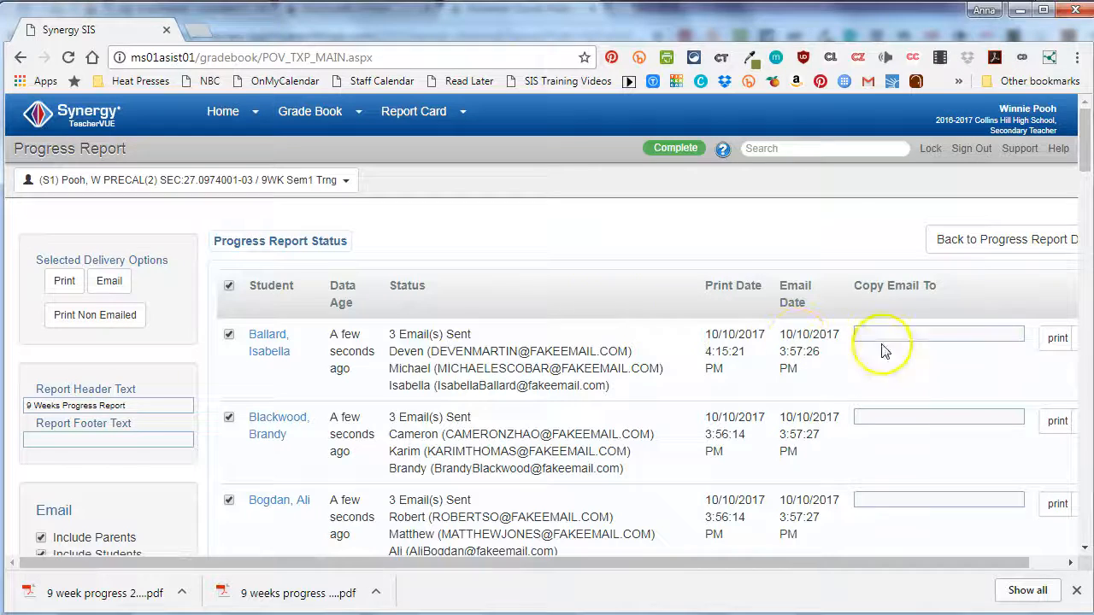
left_click(1054, 340)
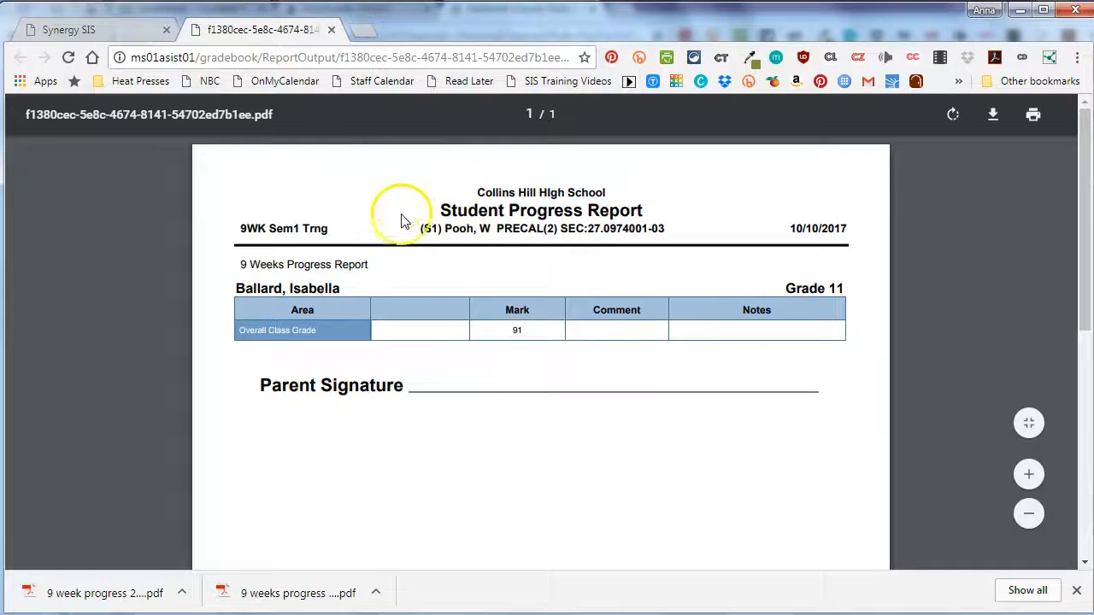
left_click_drag(421, 228, 682, 229)
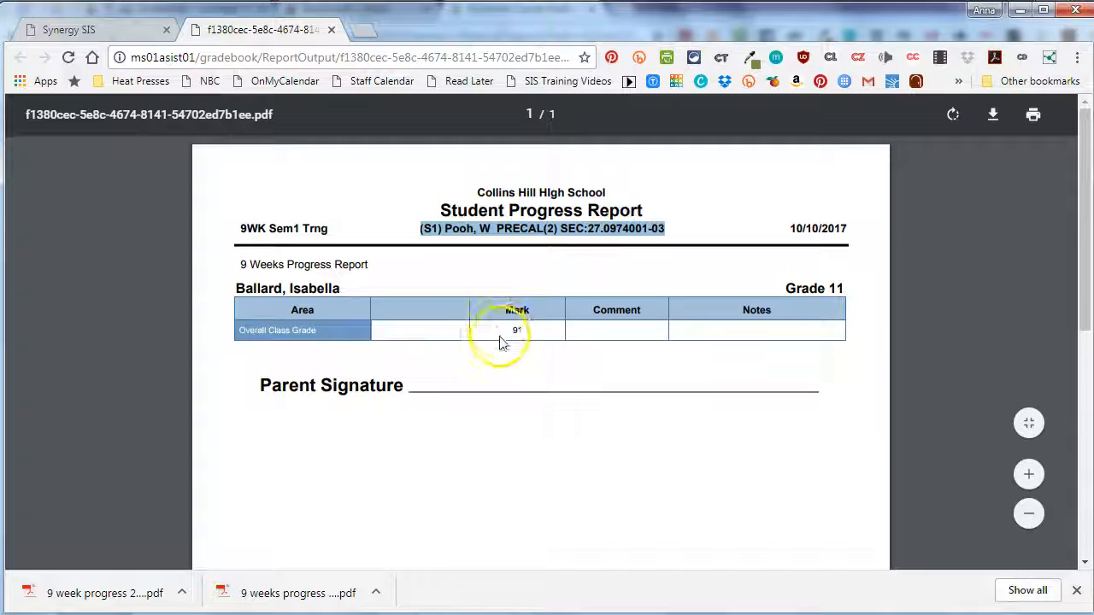
left_click(553, 330)
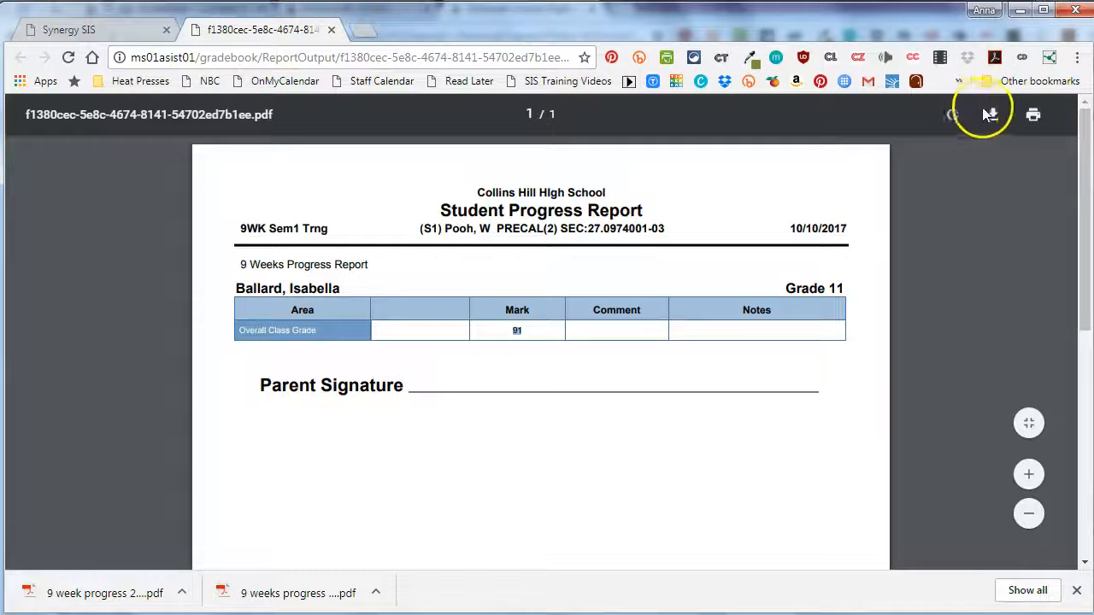
left_click(331, 30)
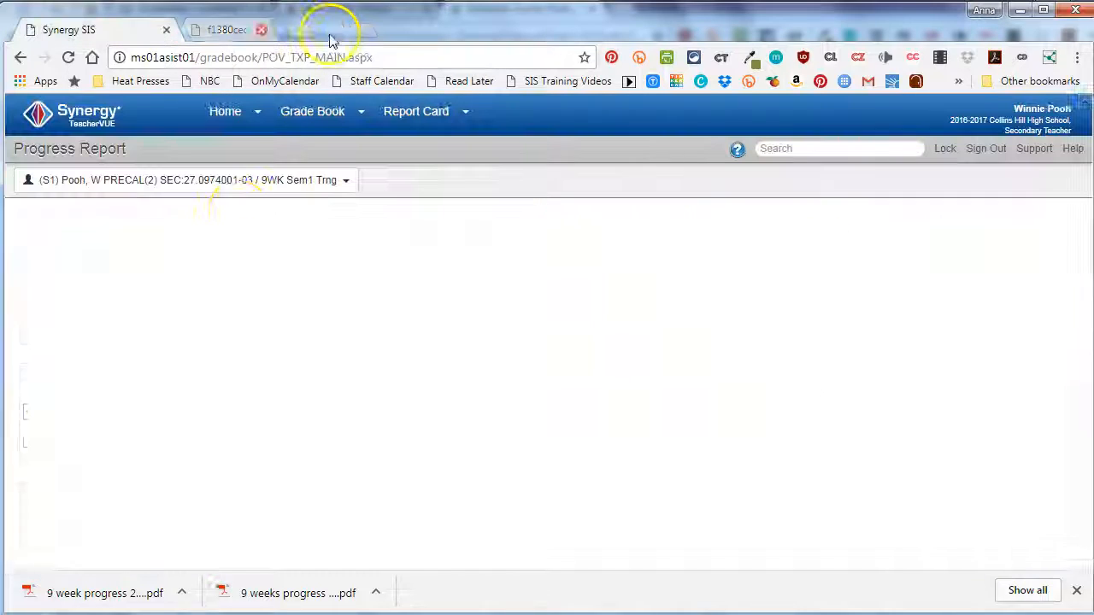
- Print the progress reports of all selected students to one PDF, look through its first pages and close it
left_click(68, 283)
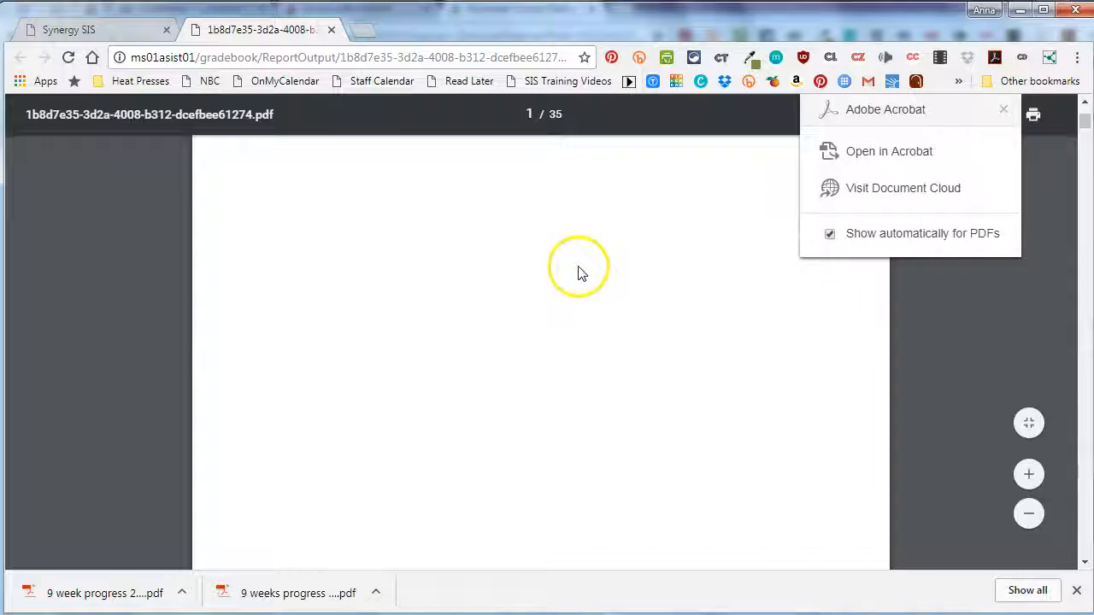
scroll(579, 272, "down", 10)
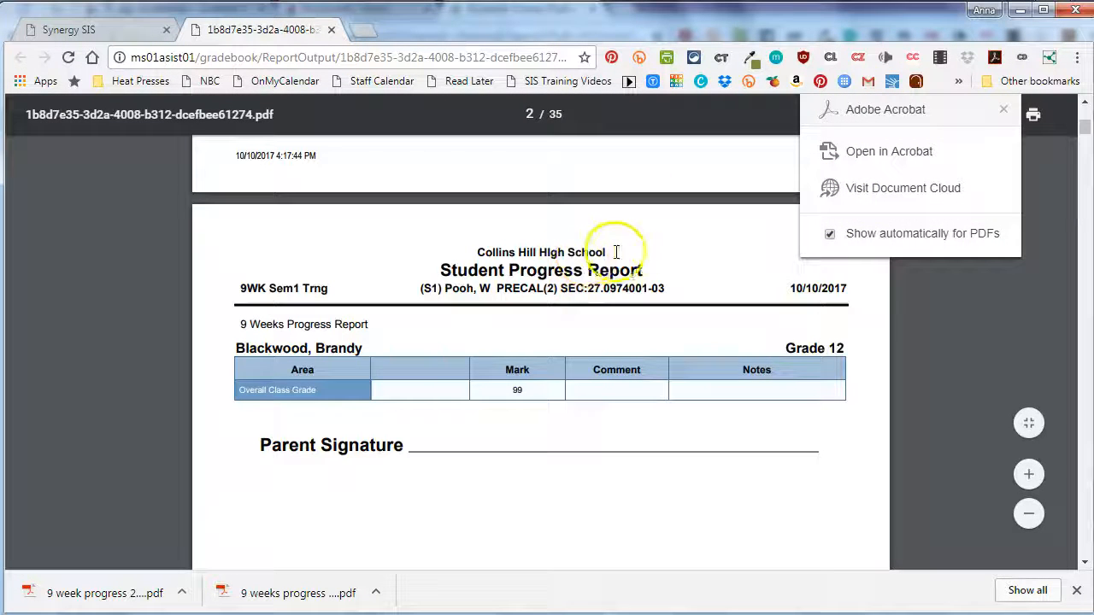
scroll(589, 262, "down", 10)
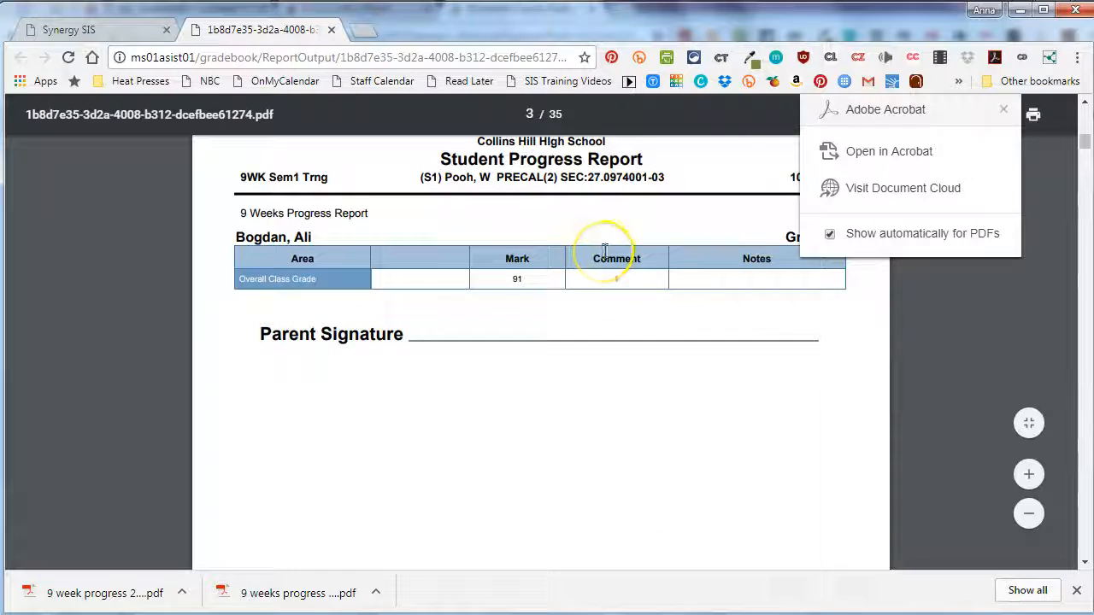
left_click(1004, 110)
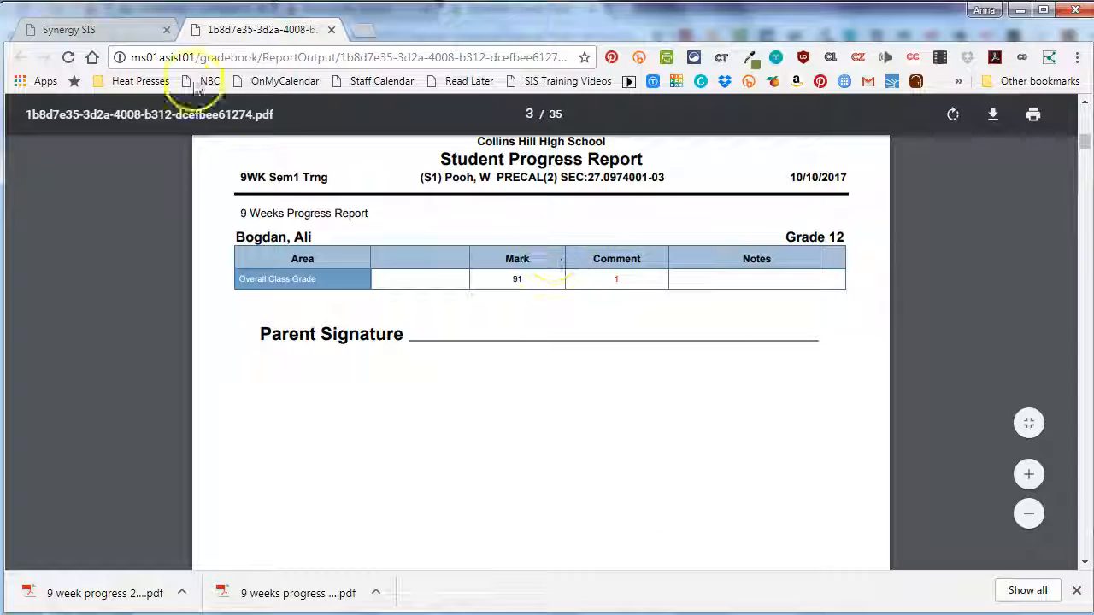
left_click(333, 31)
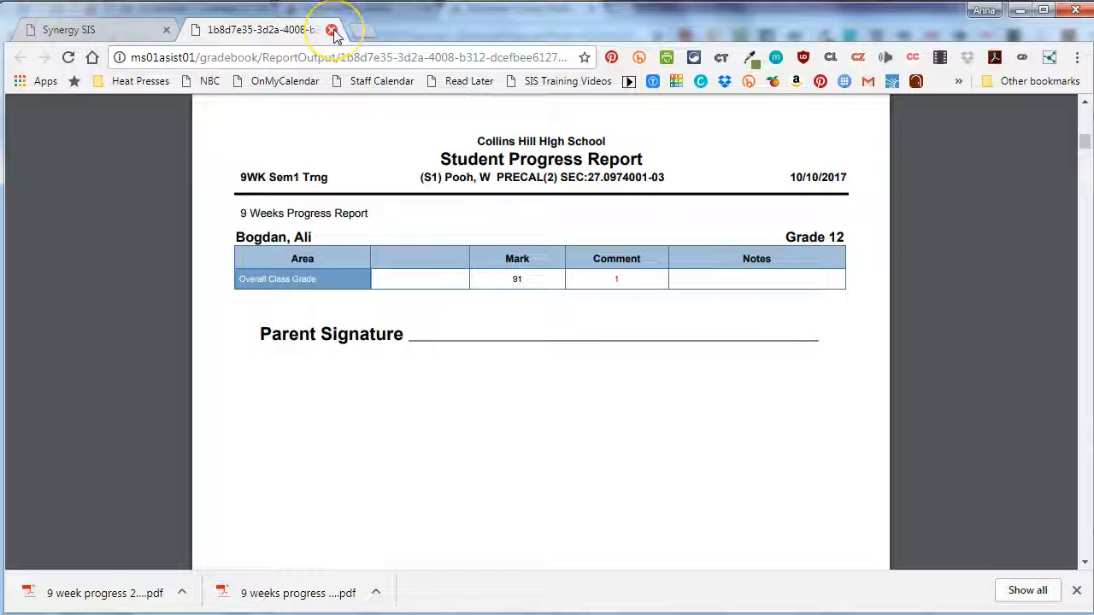
left_click(332, 30)
left_click(328, 317)
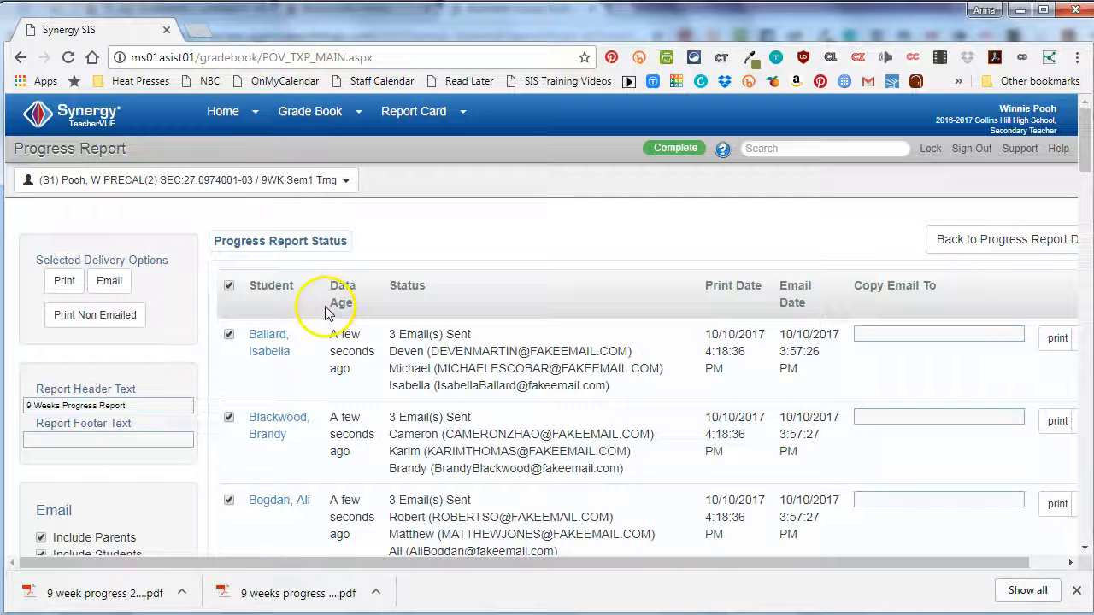